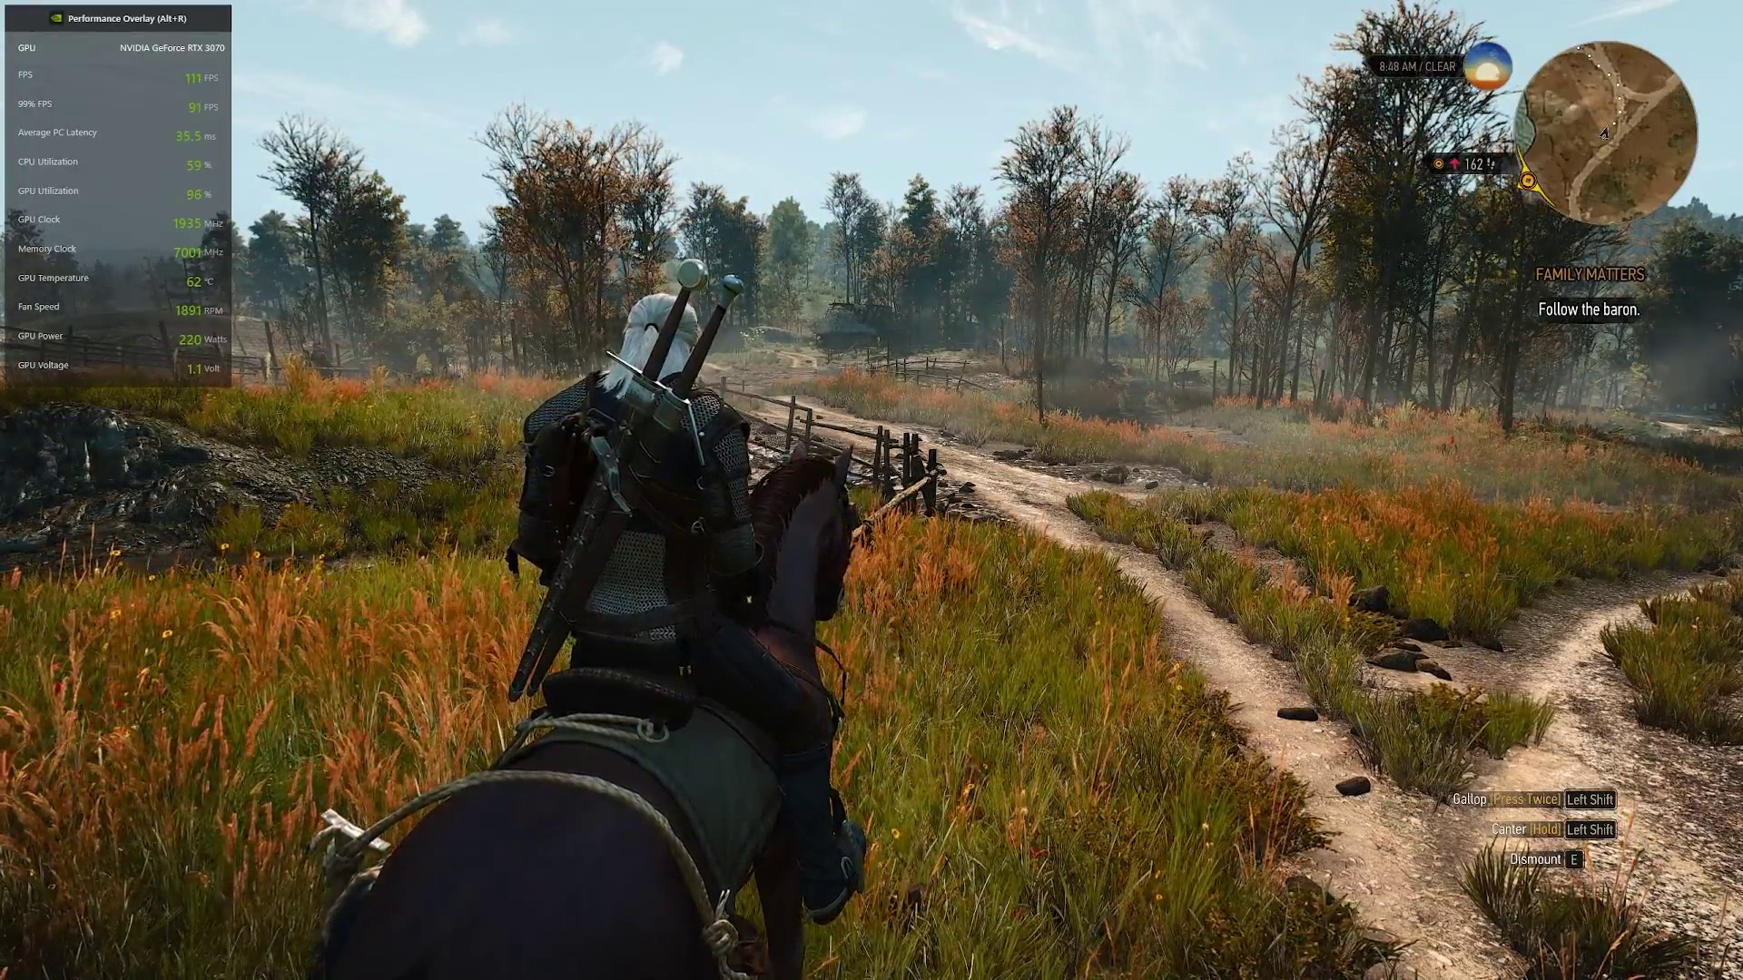
- Ride the horse along the dirt road past the wooden fences and bring it to a halt
key("w")
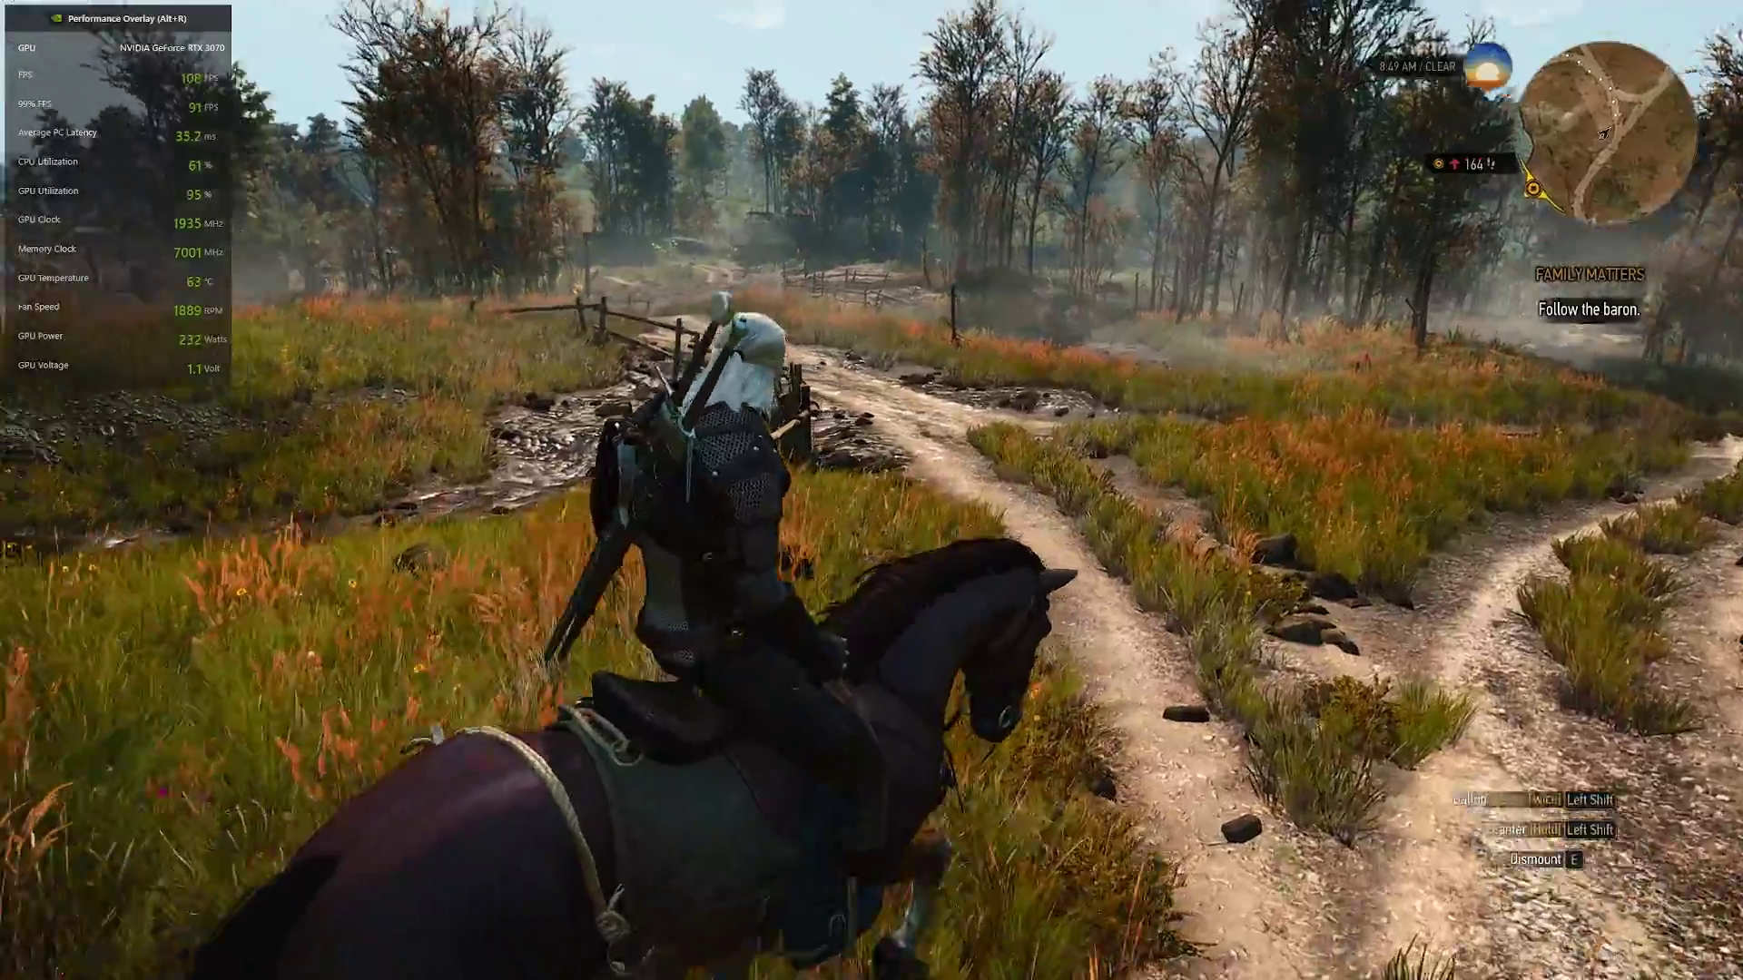
key("a")
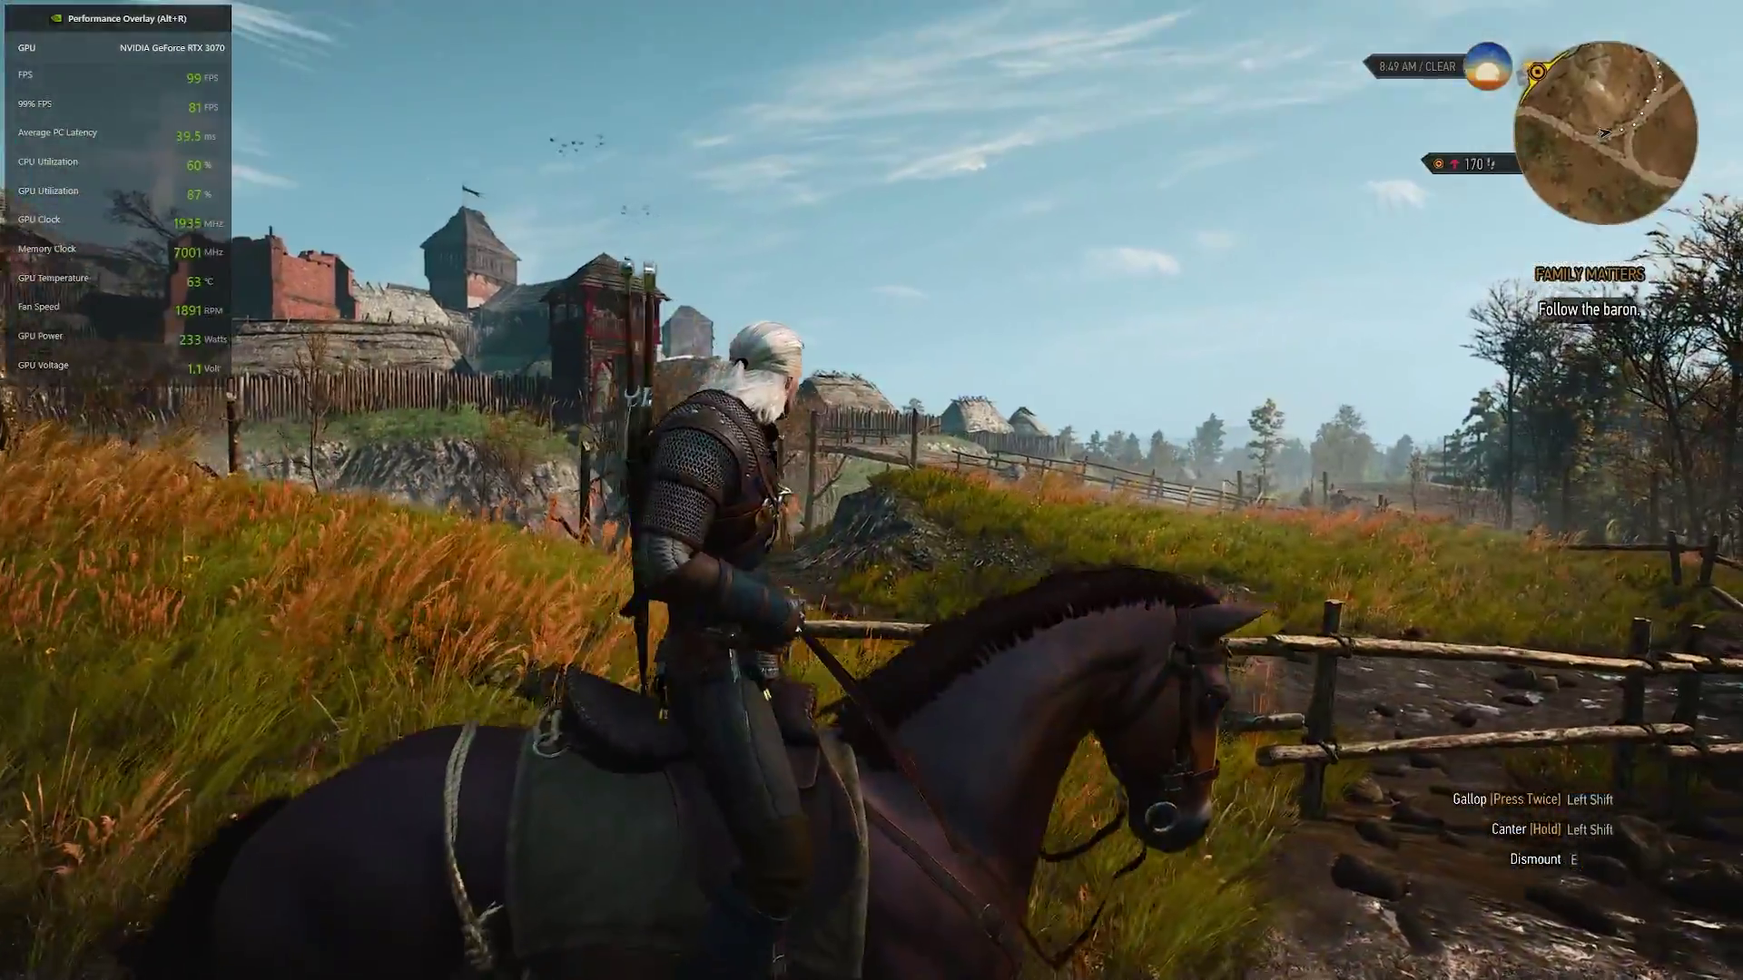
key("d")
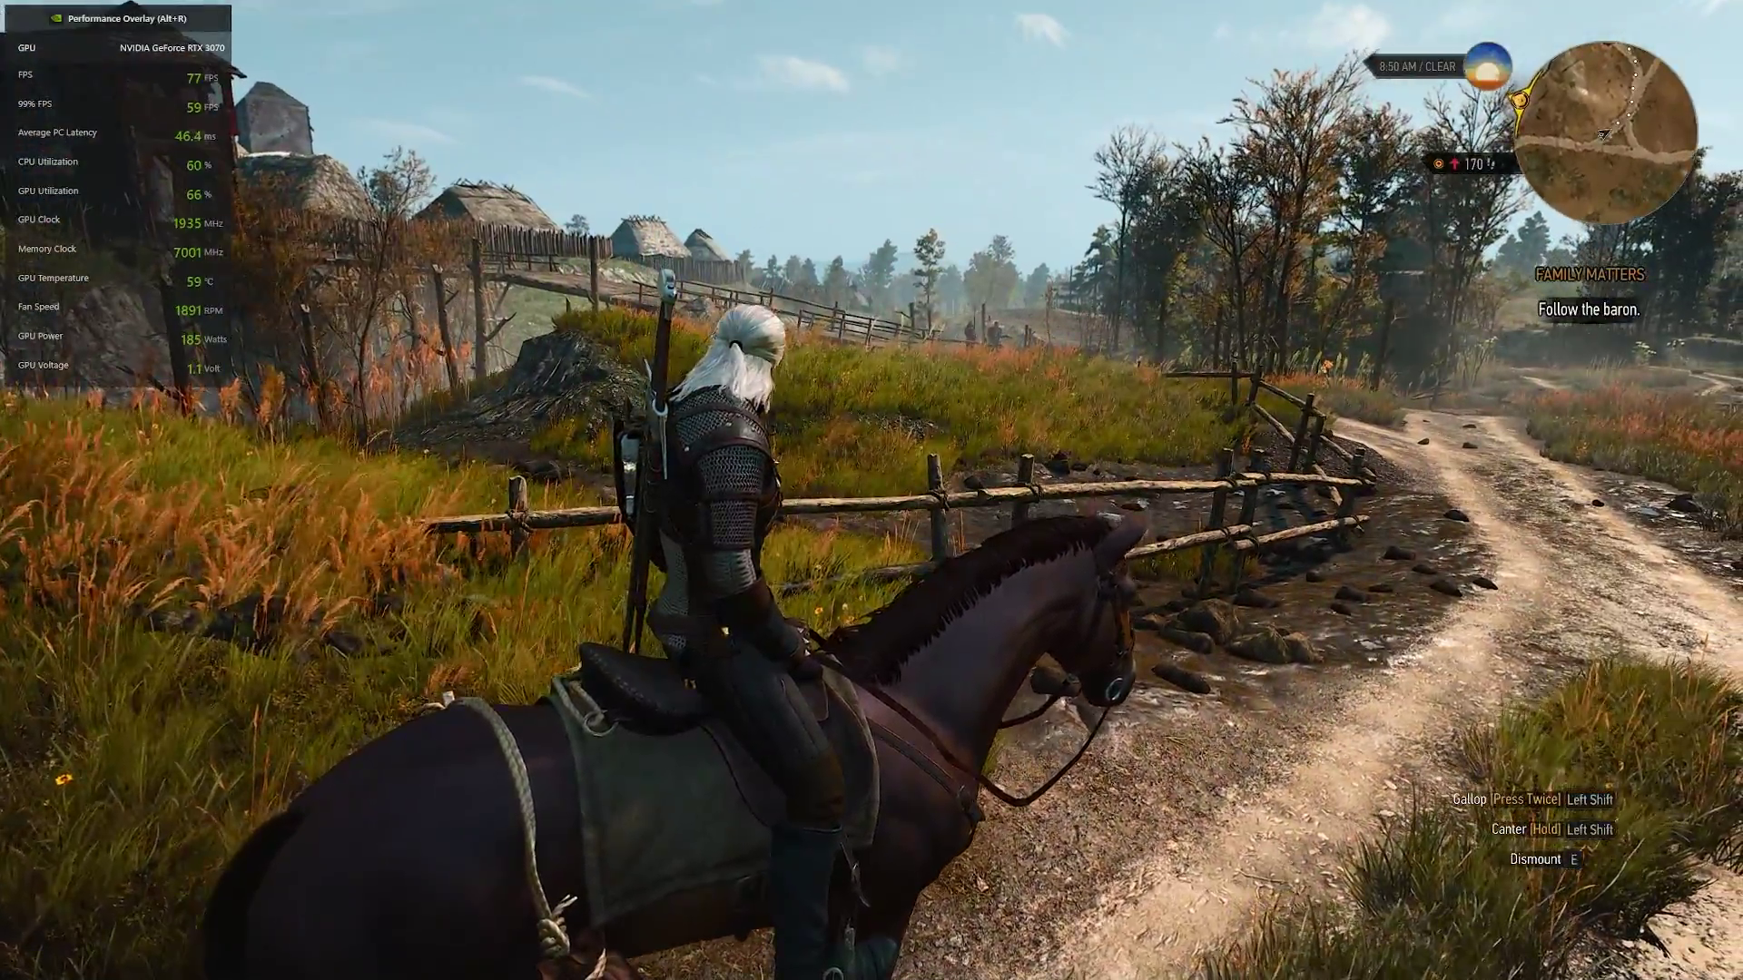
key("d")
key("w")
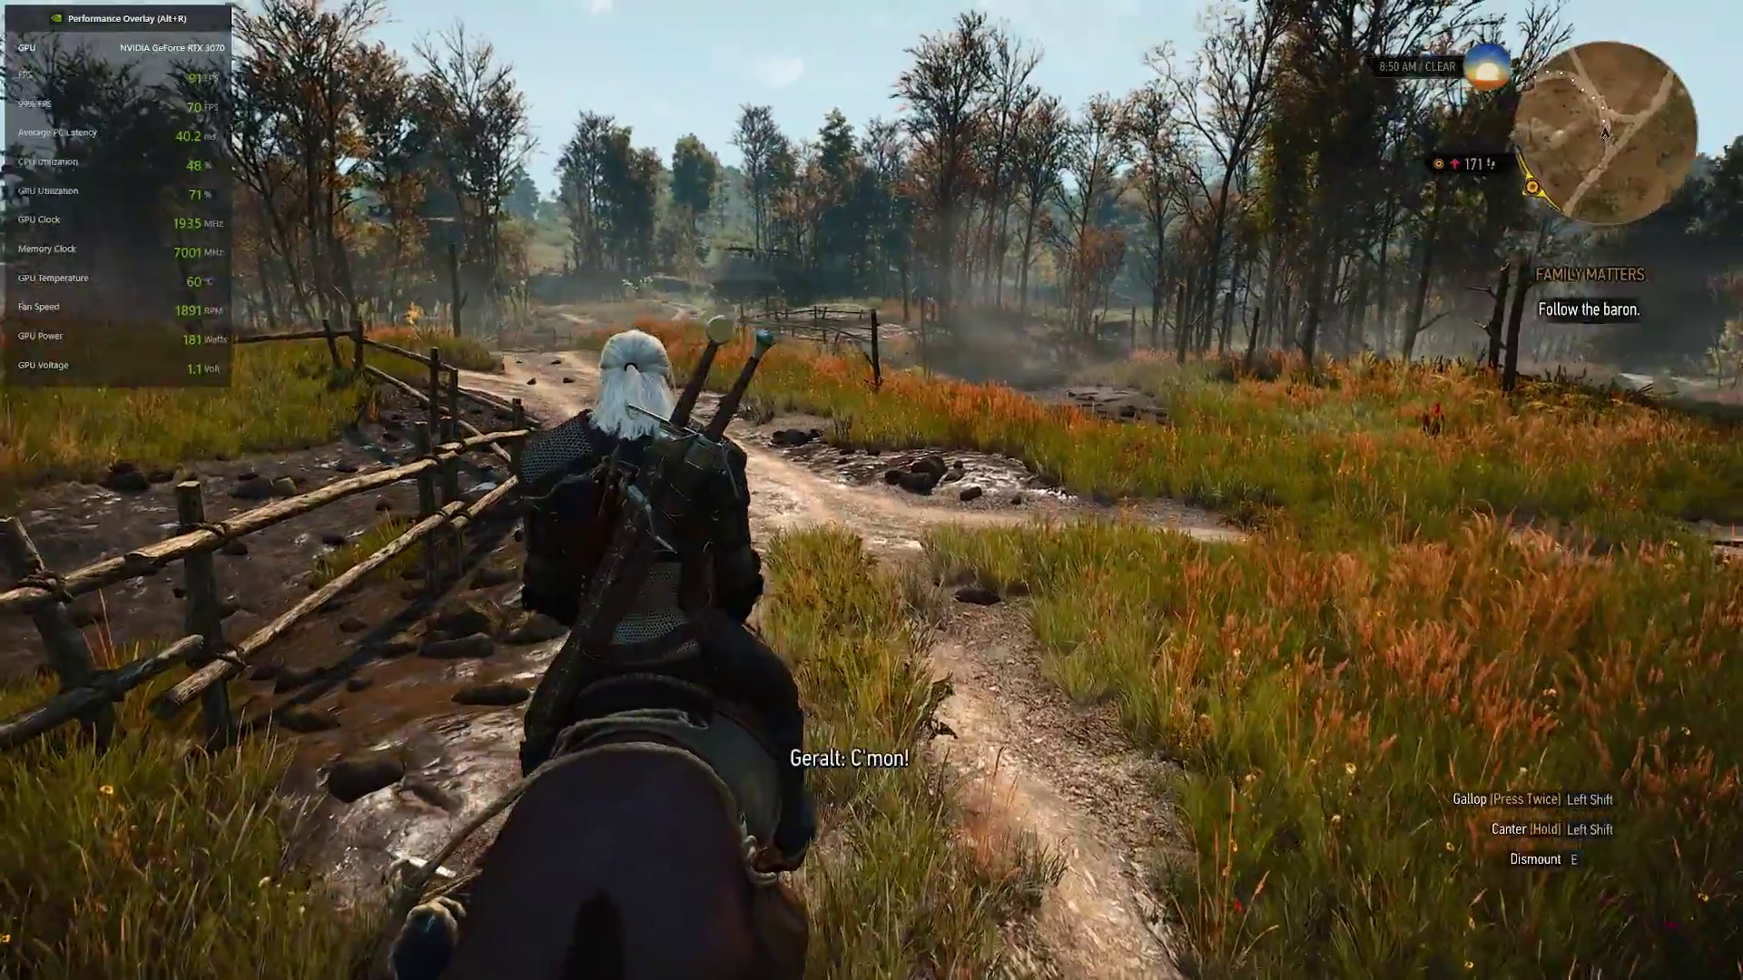
key("w")
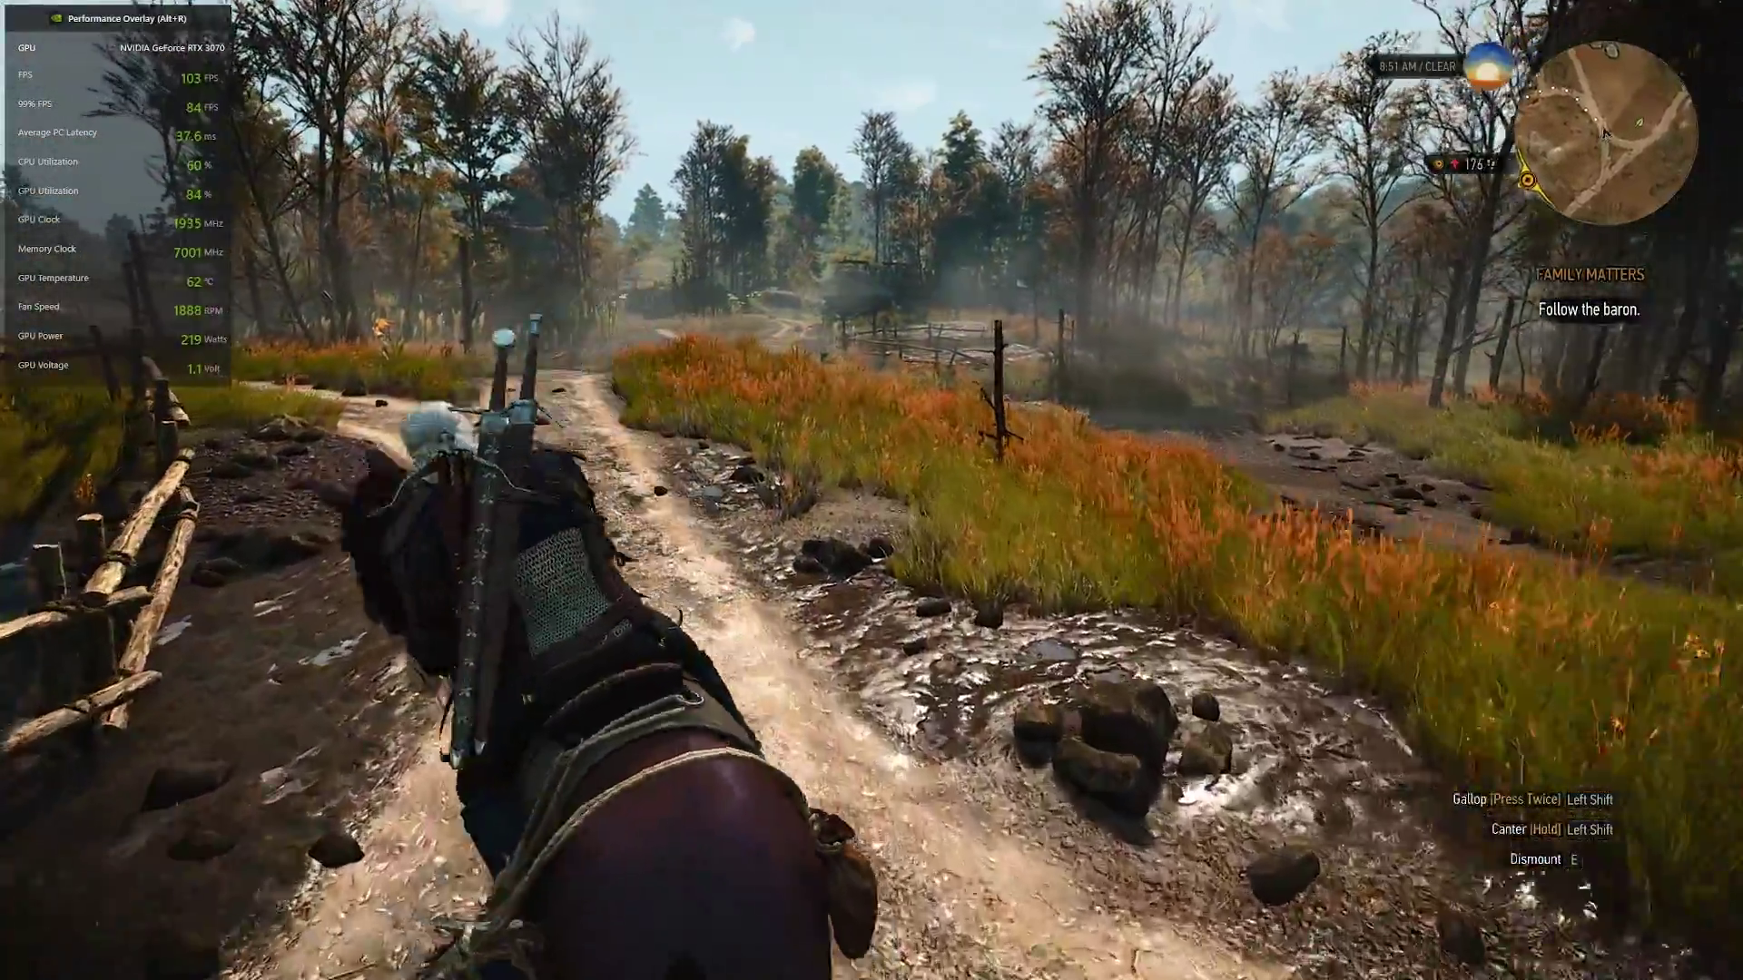
key("w")
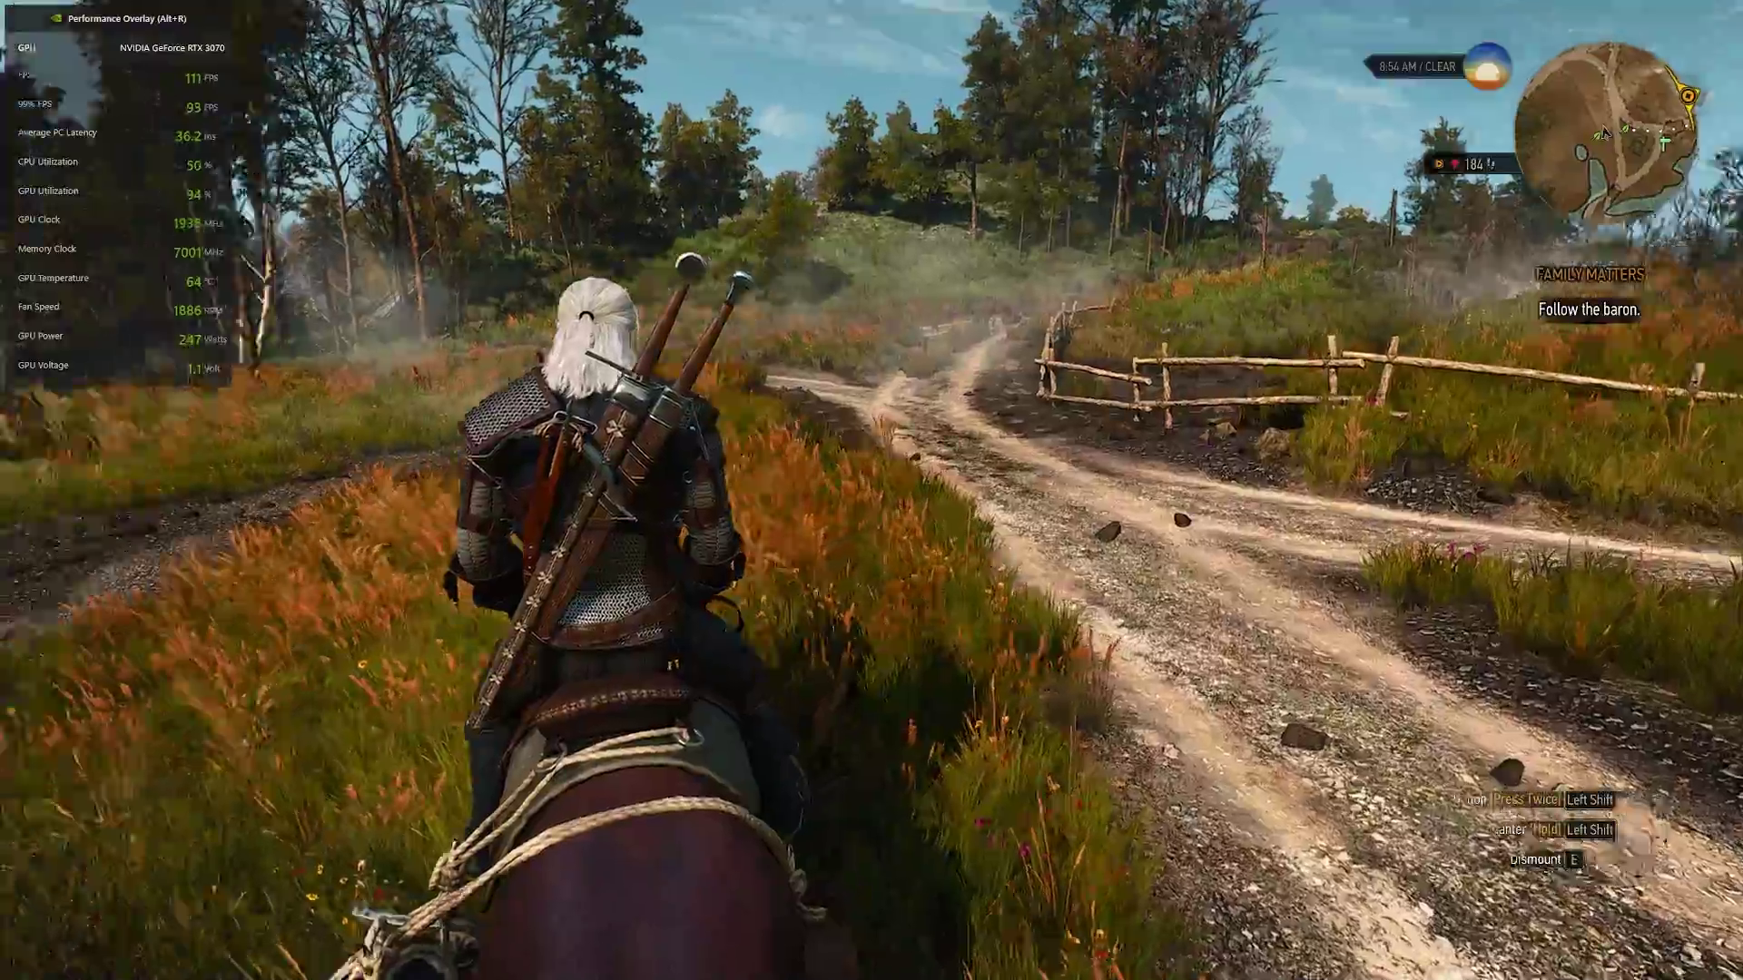
key("a")
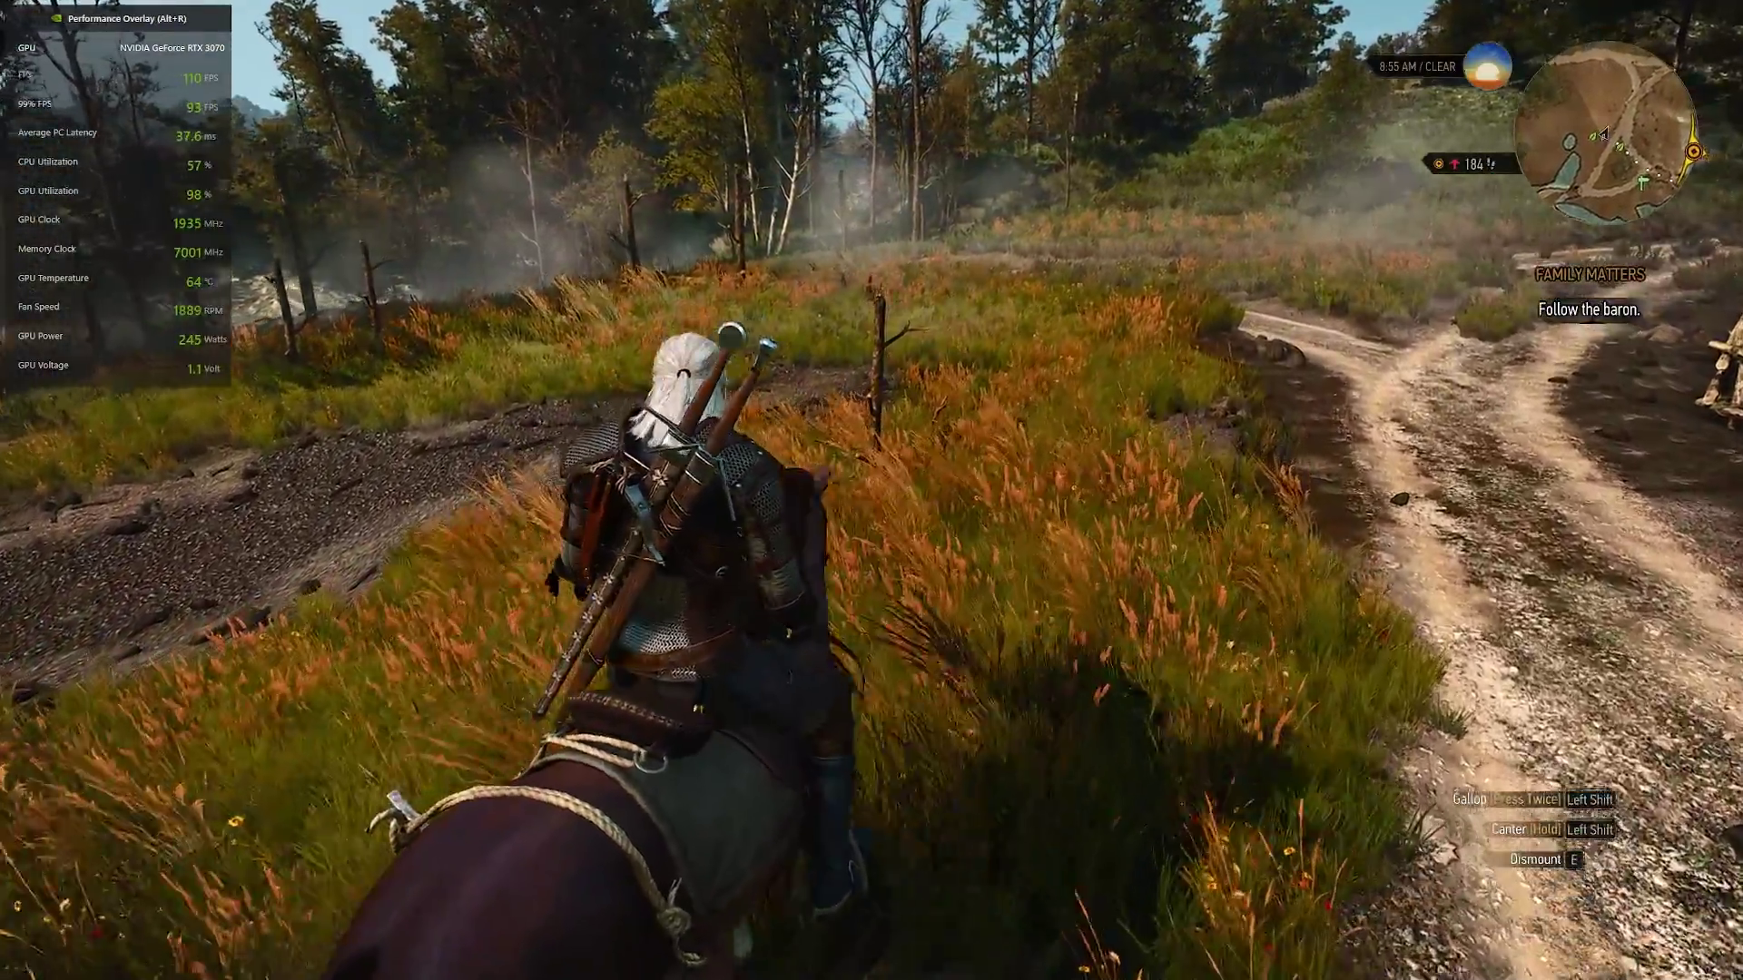
key("d")
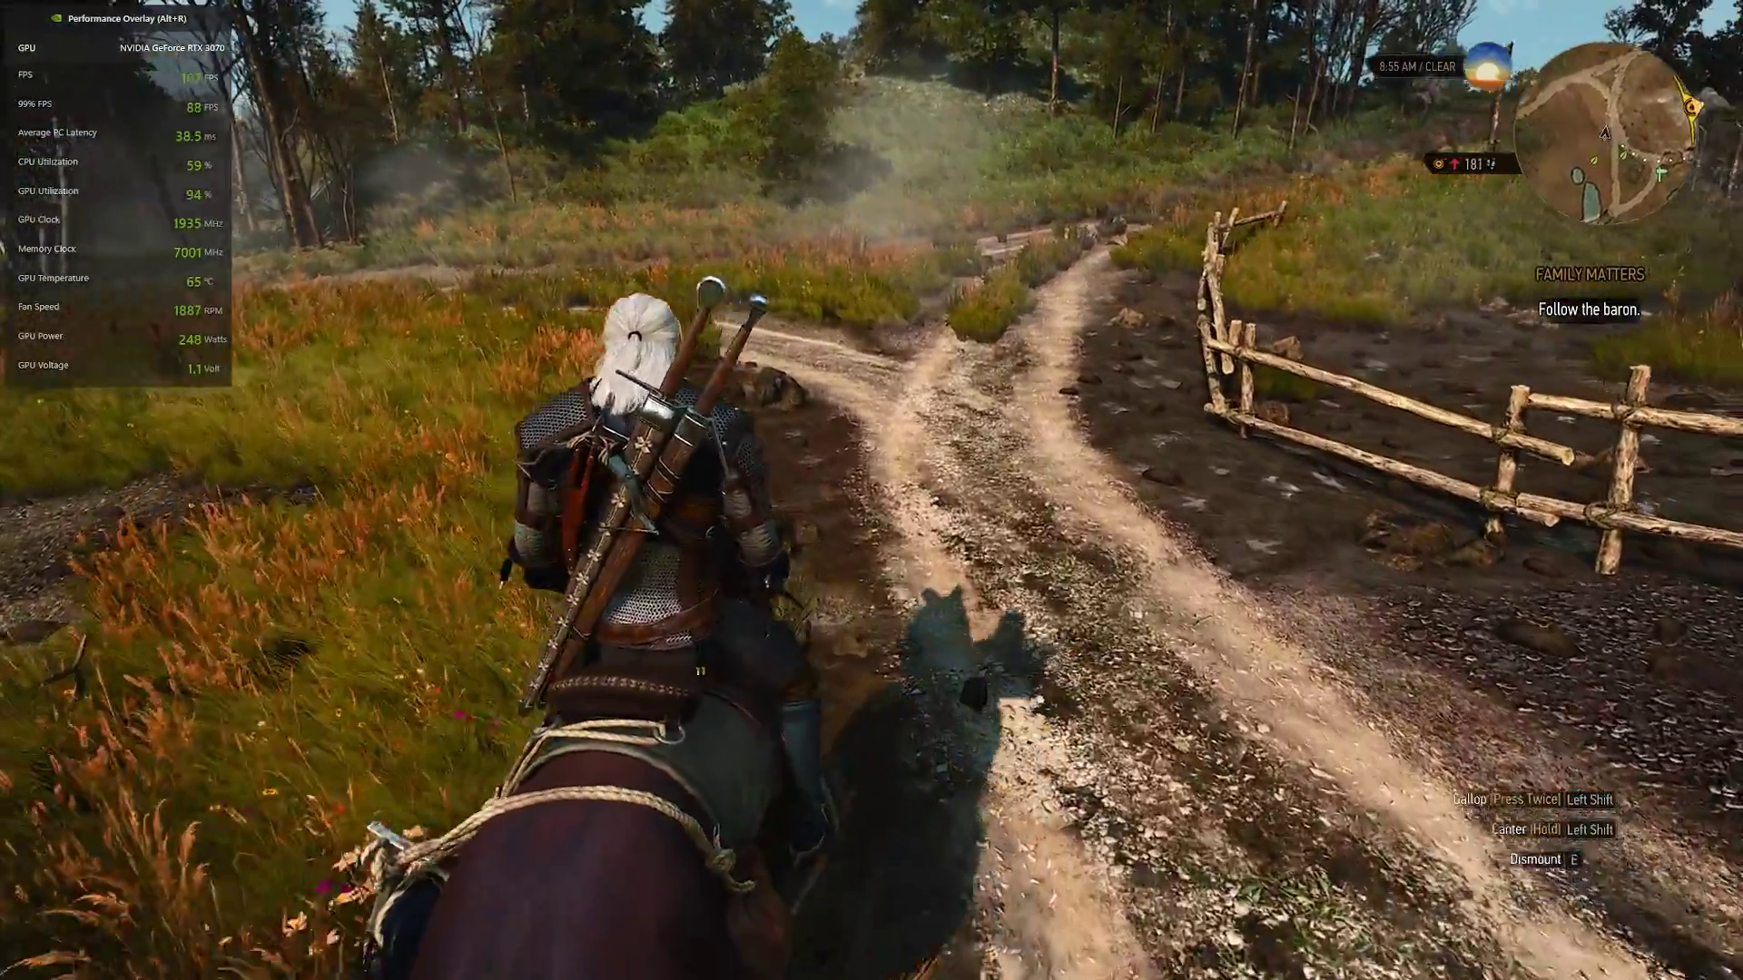
key("w")
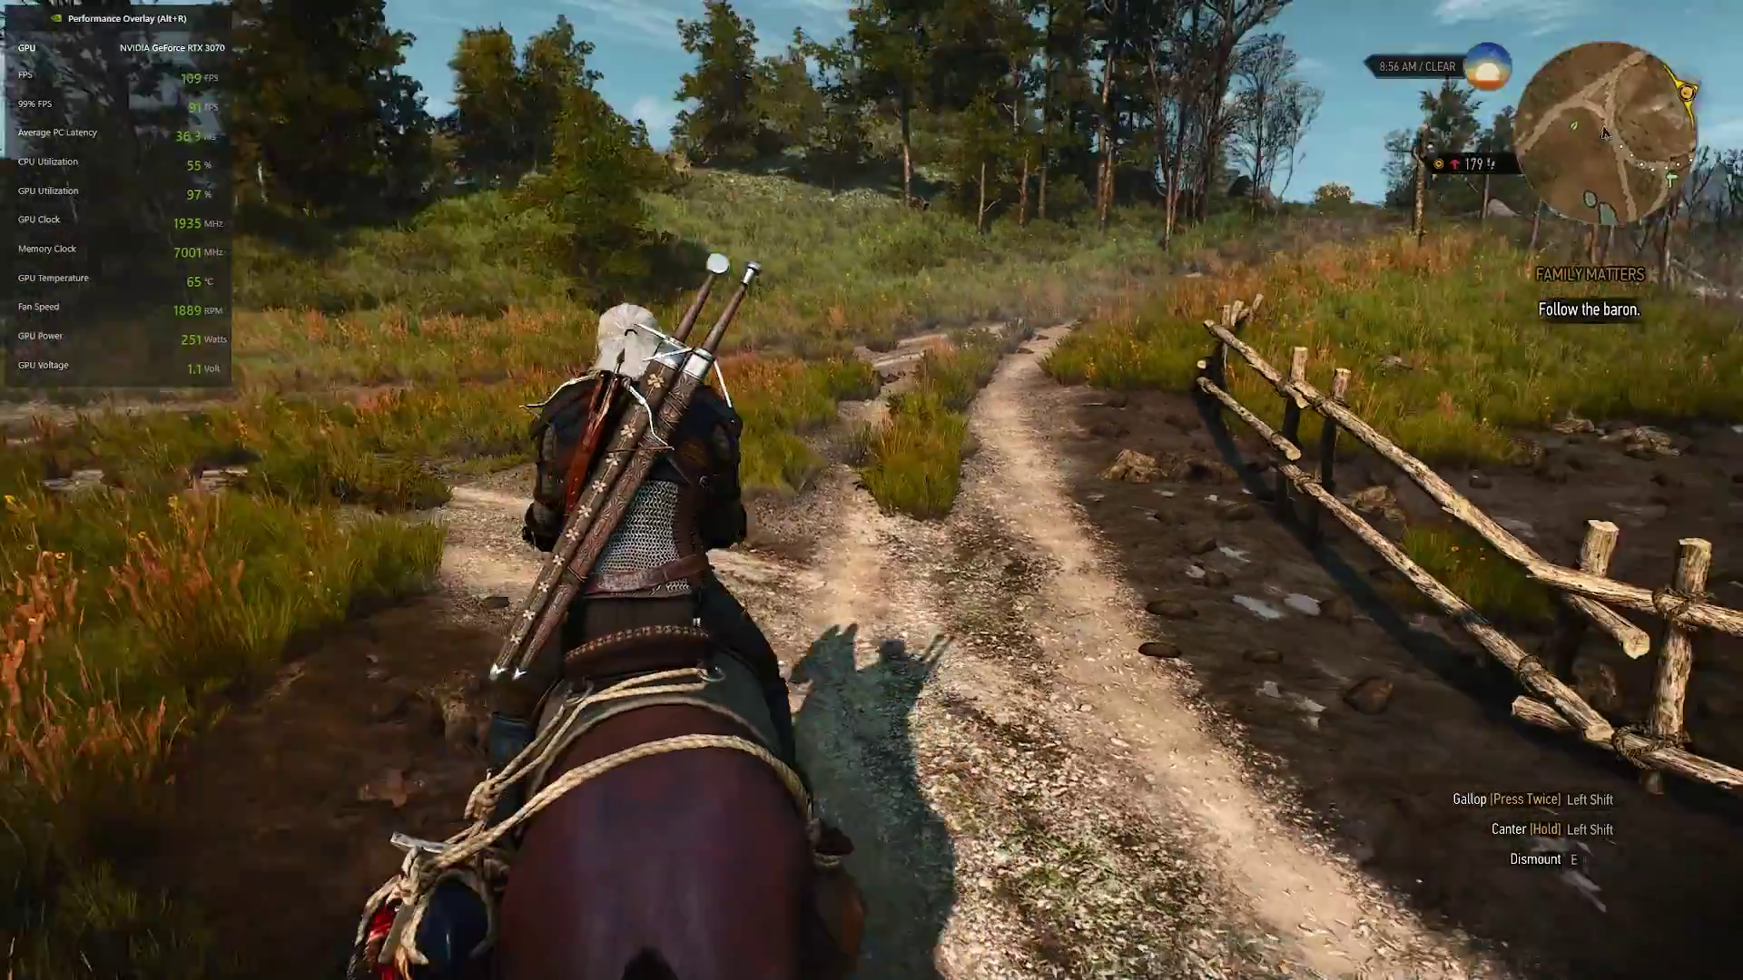
key("s")
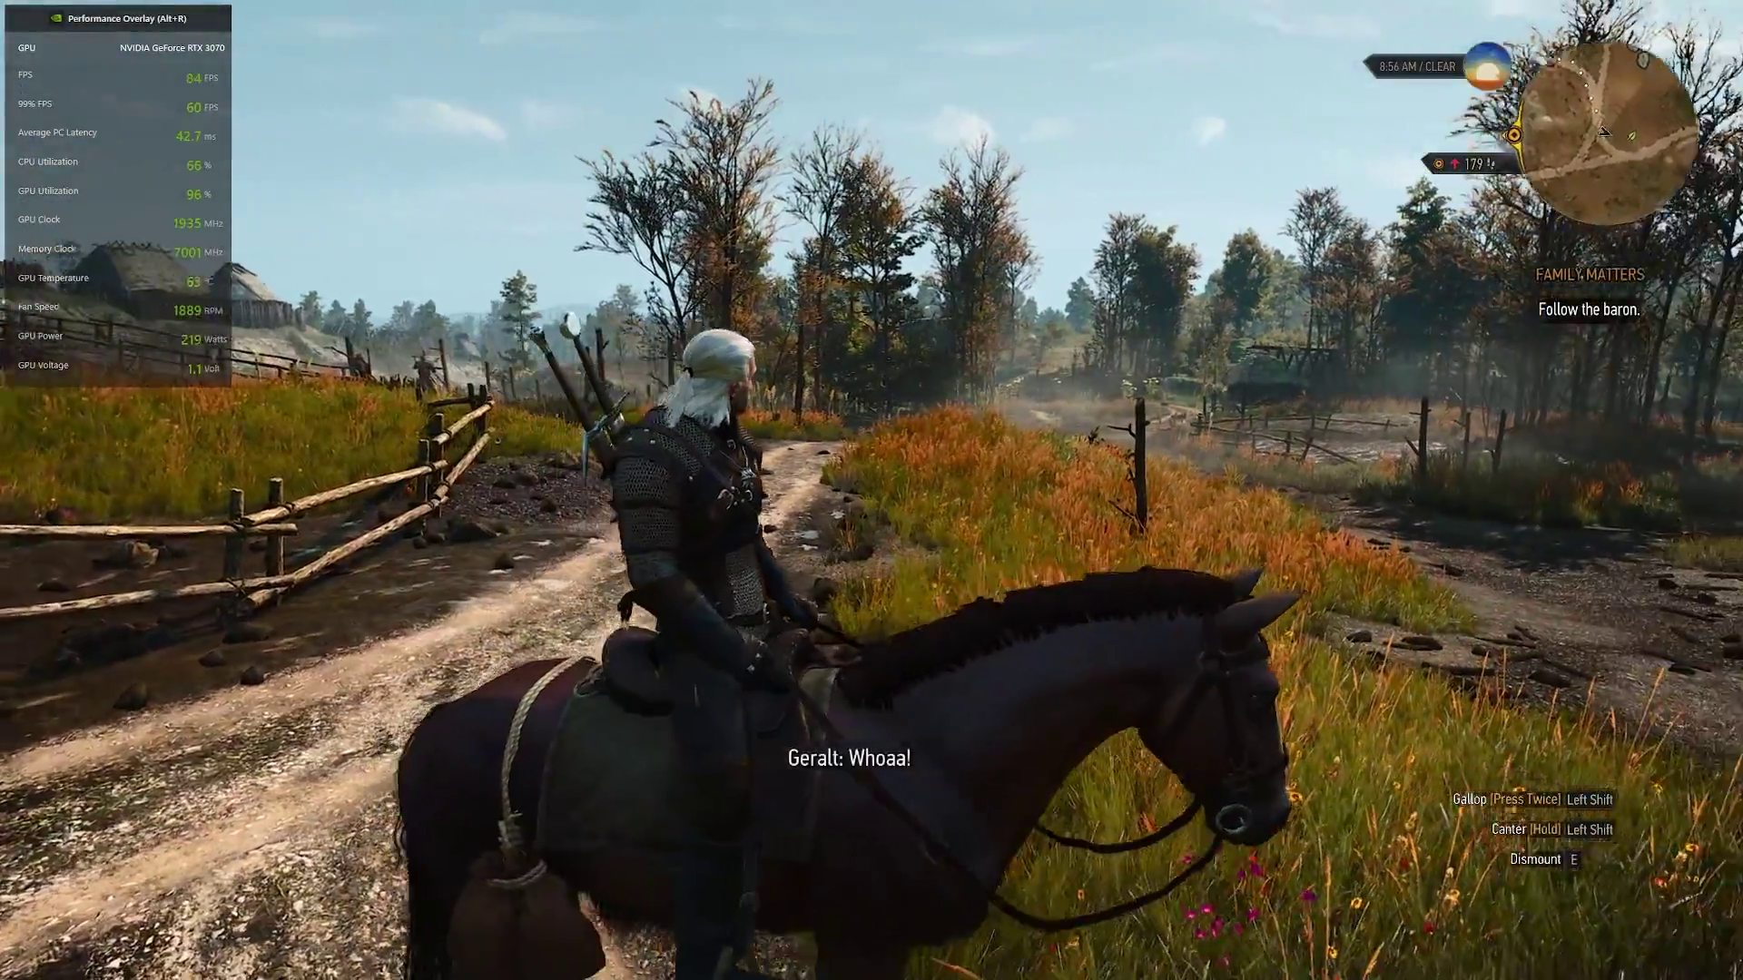
- Open the graphics video options and examine the ray tracing, anti-aliasing and DLSS settings
key("Escape")
left_click(302, 465)
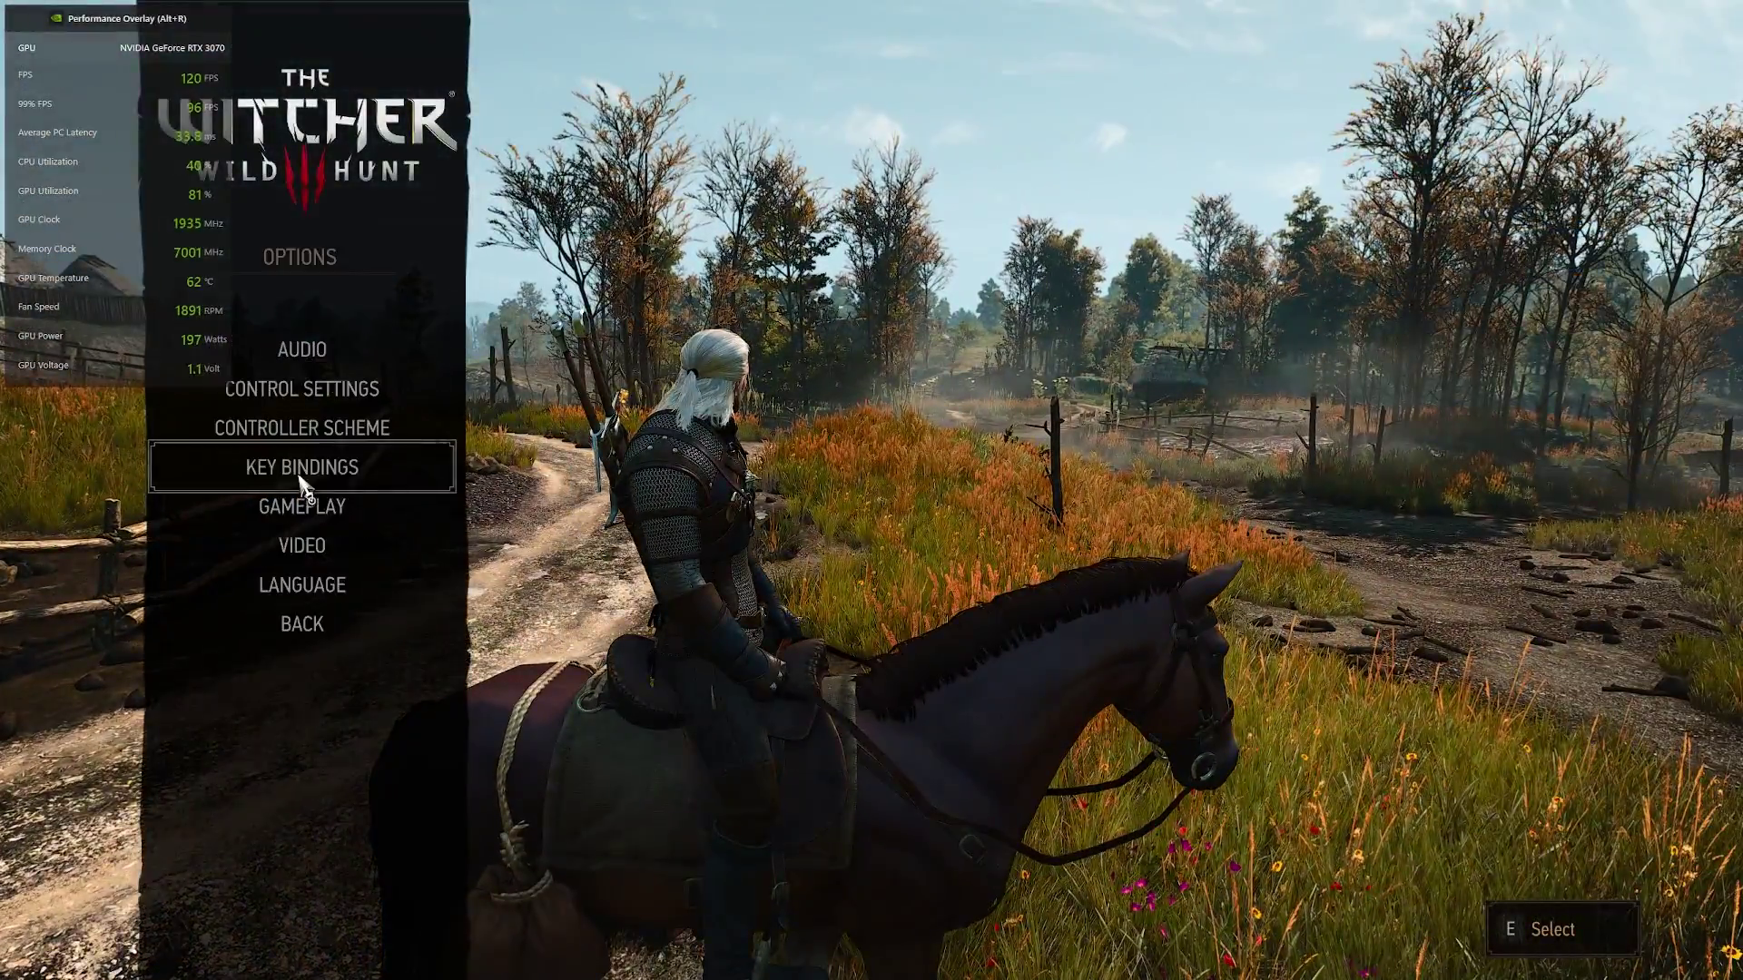
left_click(313, 549)
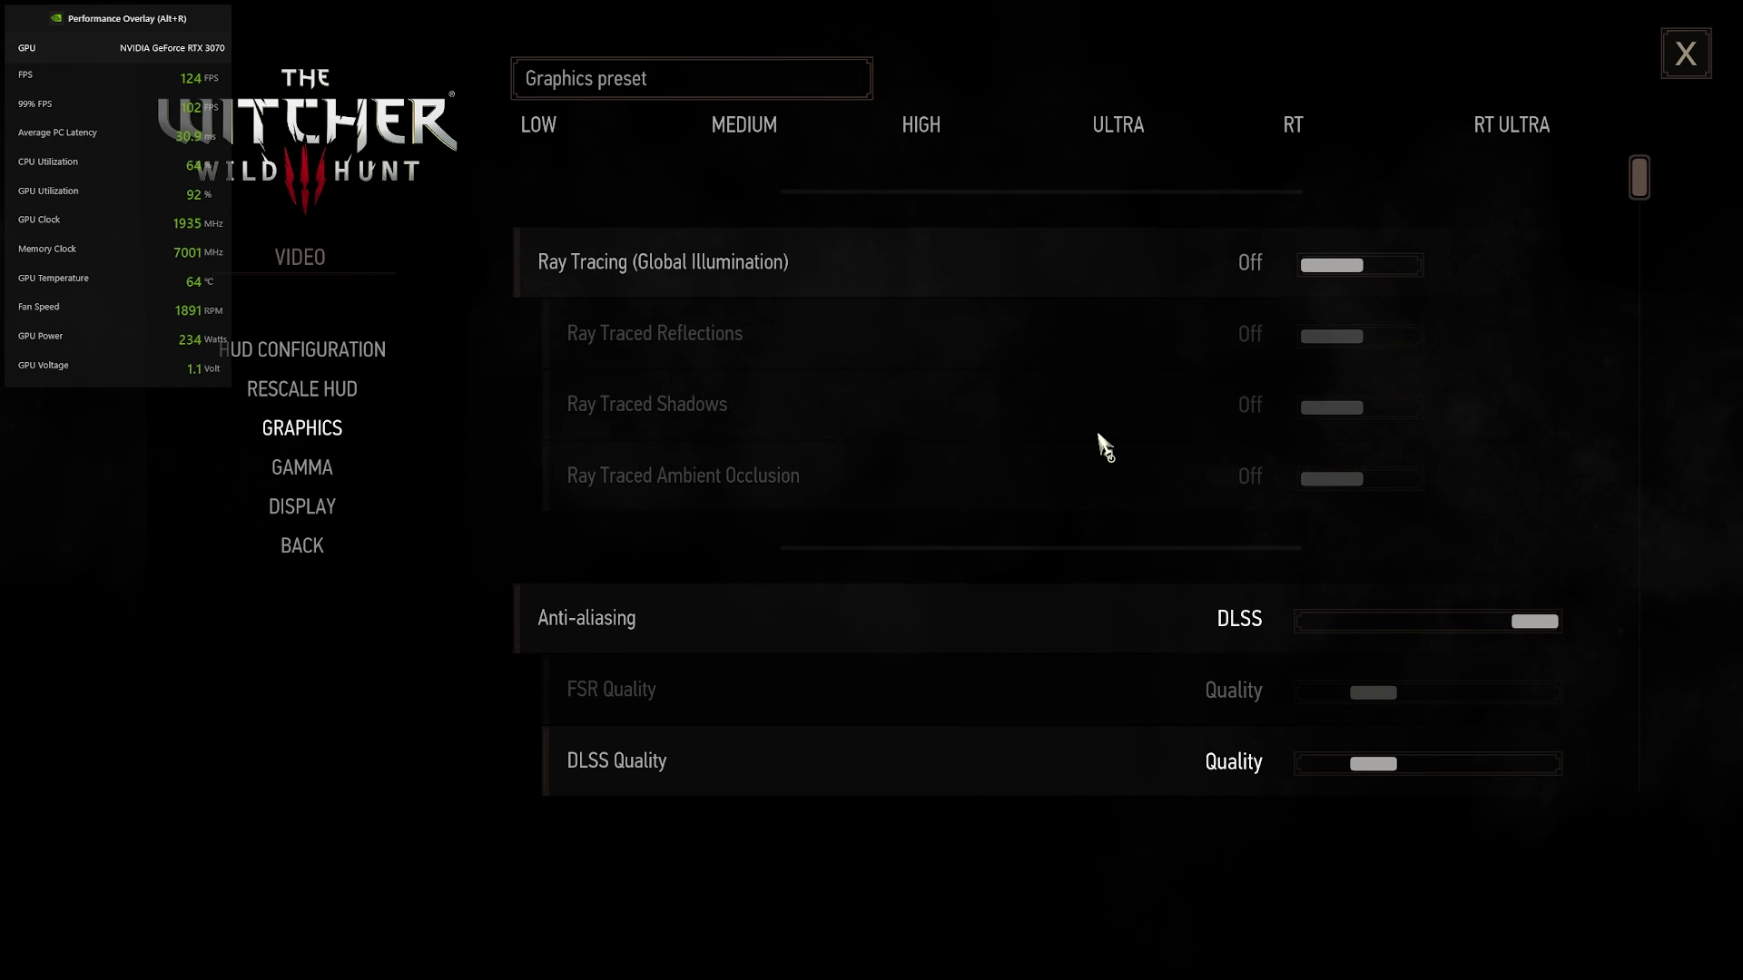
scroll(1189, 508, "down", 1)
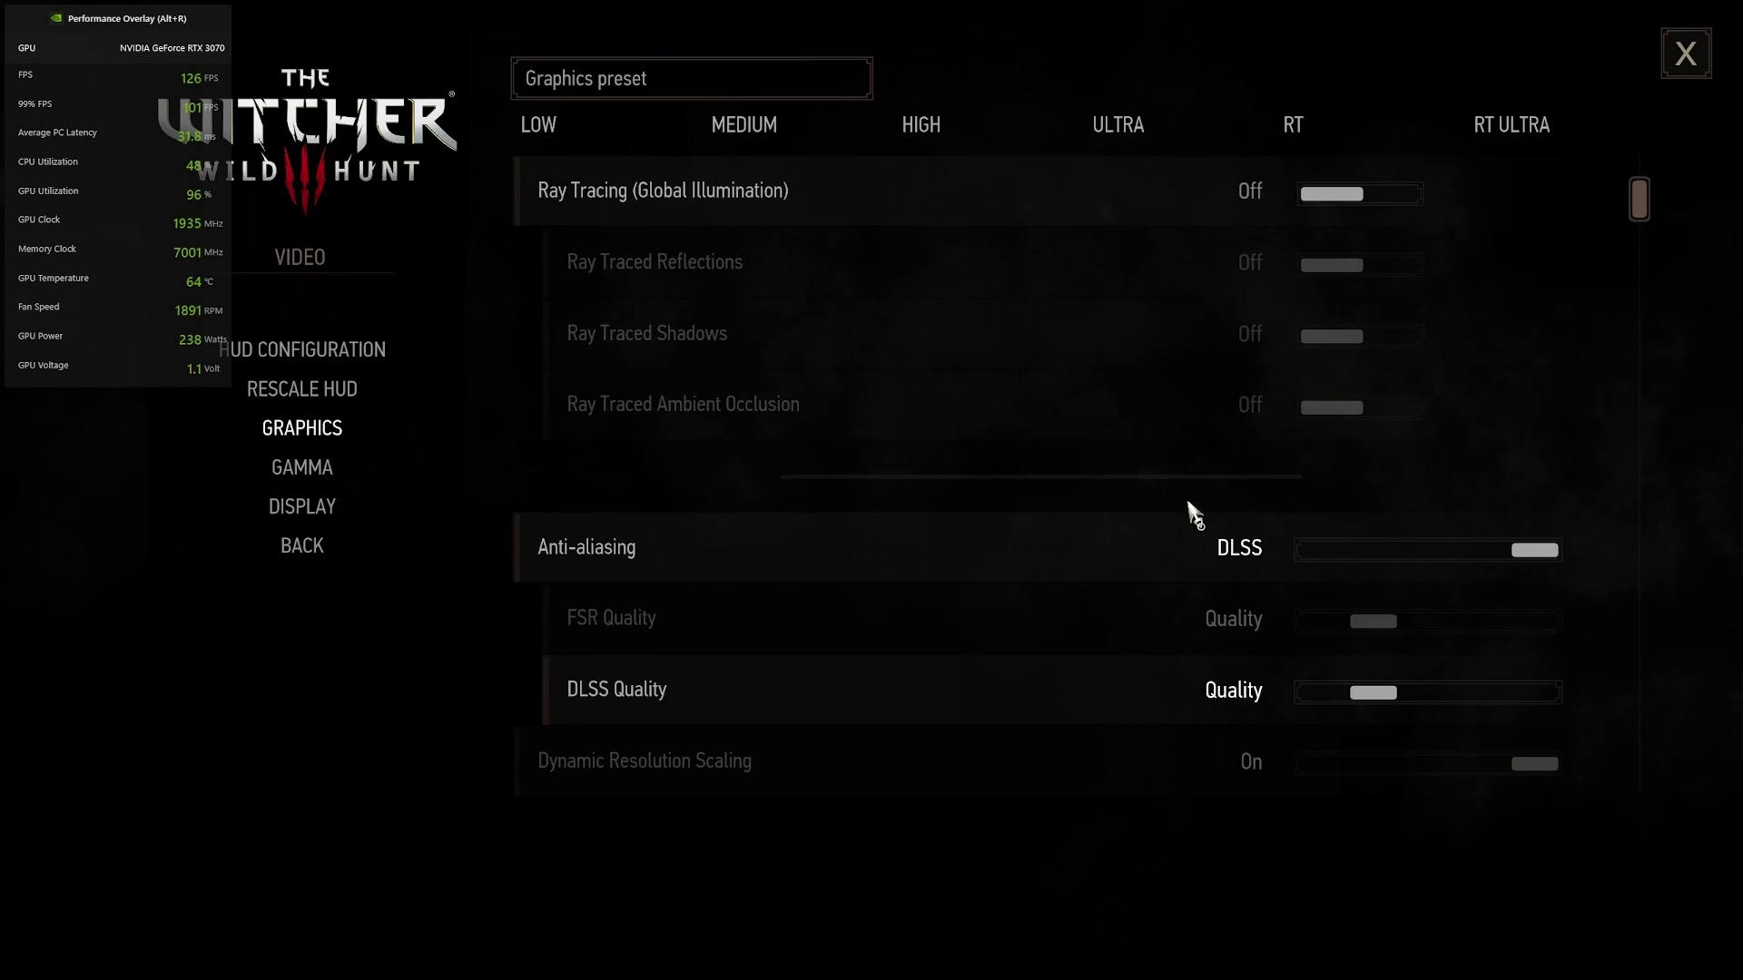
scroll(1341, 291, "up", 1)
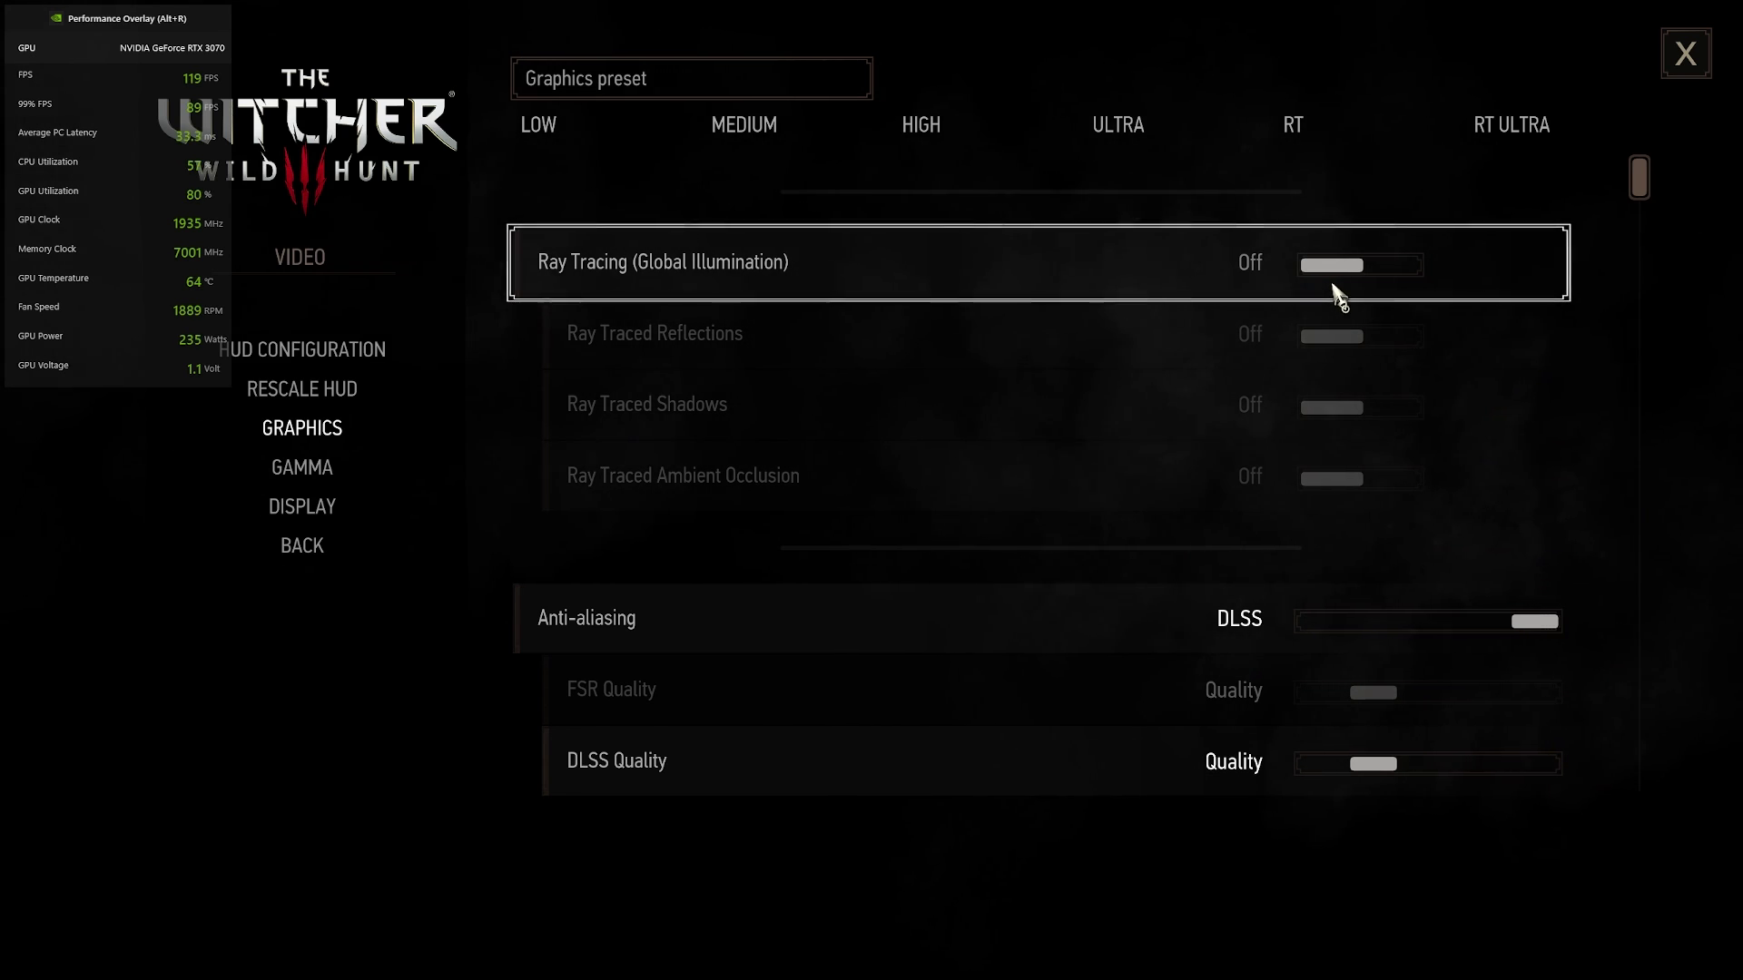
scroll(1335, 362, "down", 2)
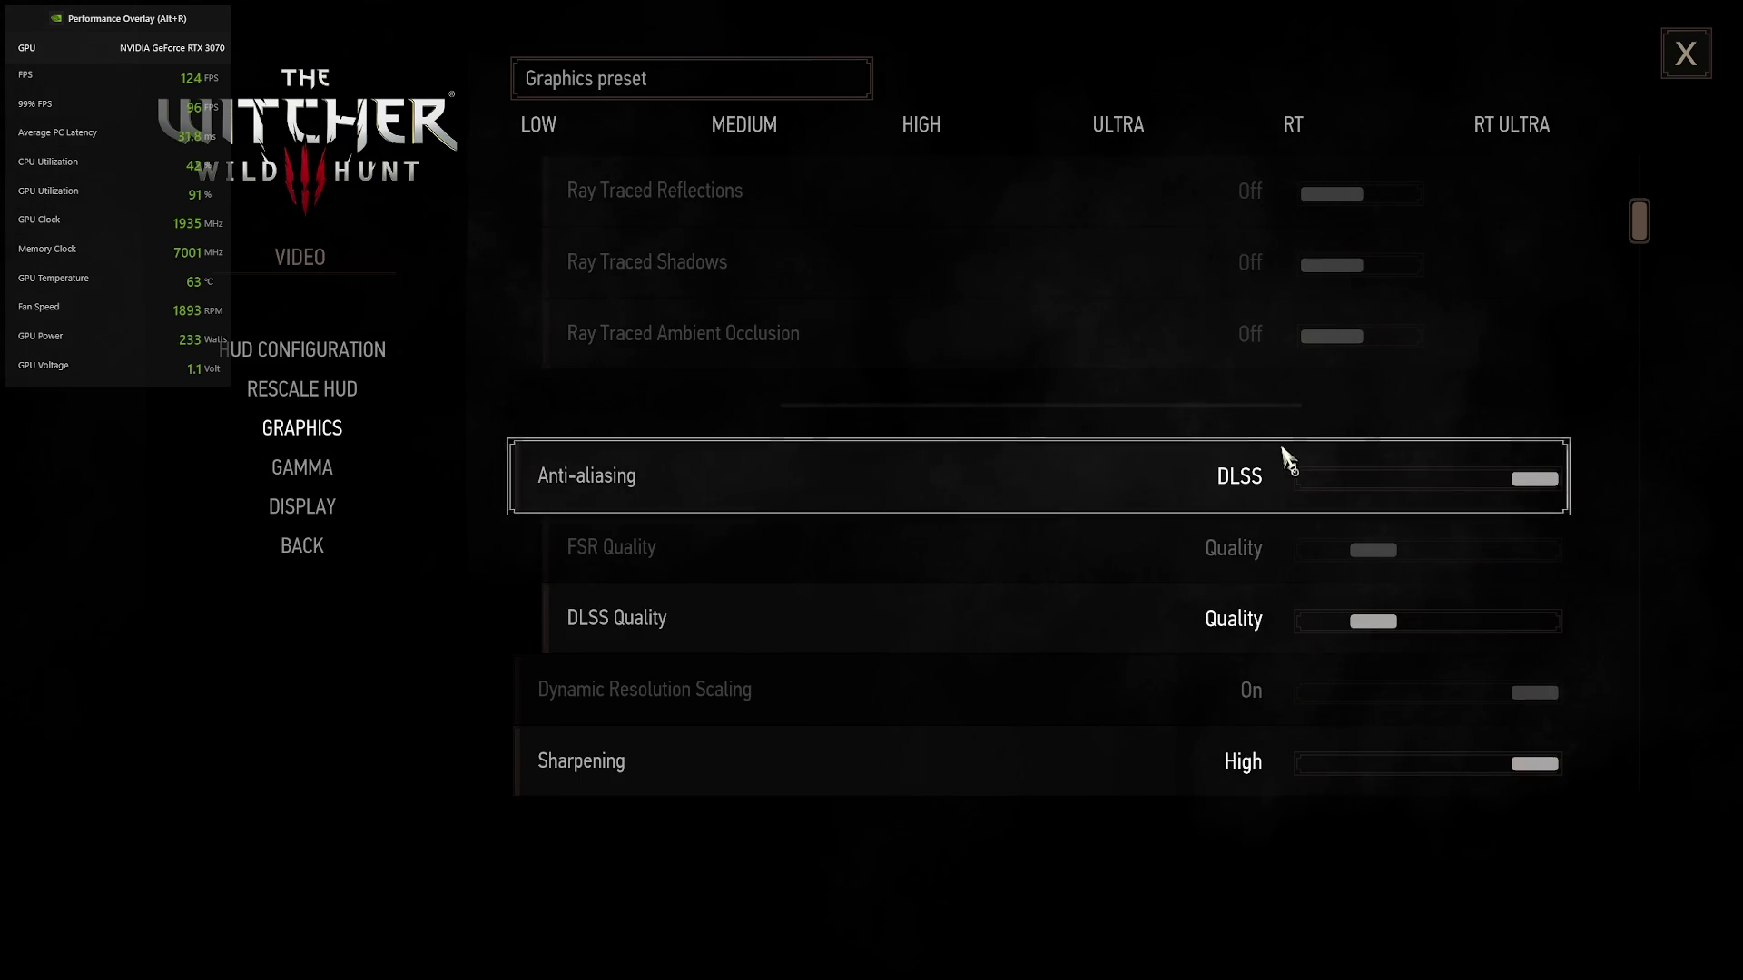
scroll(1287, 449, "down", 1)
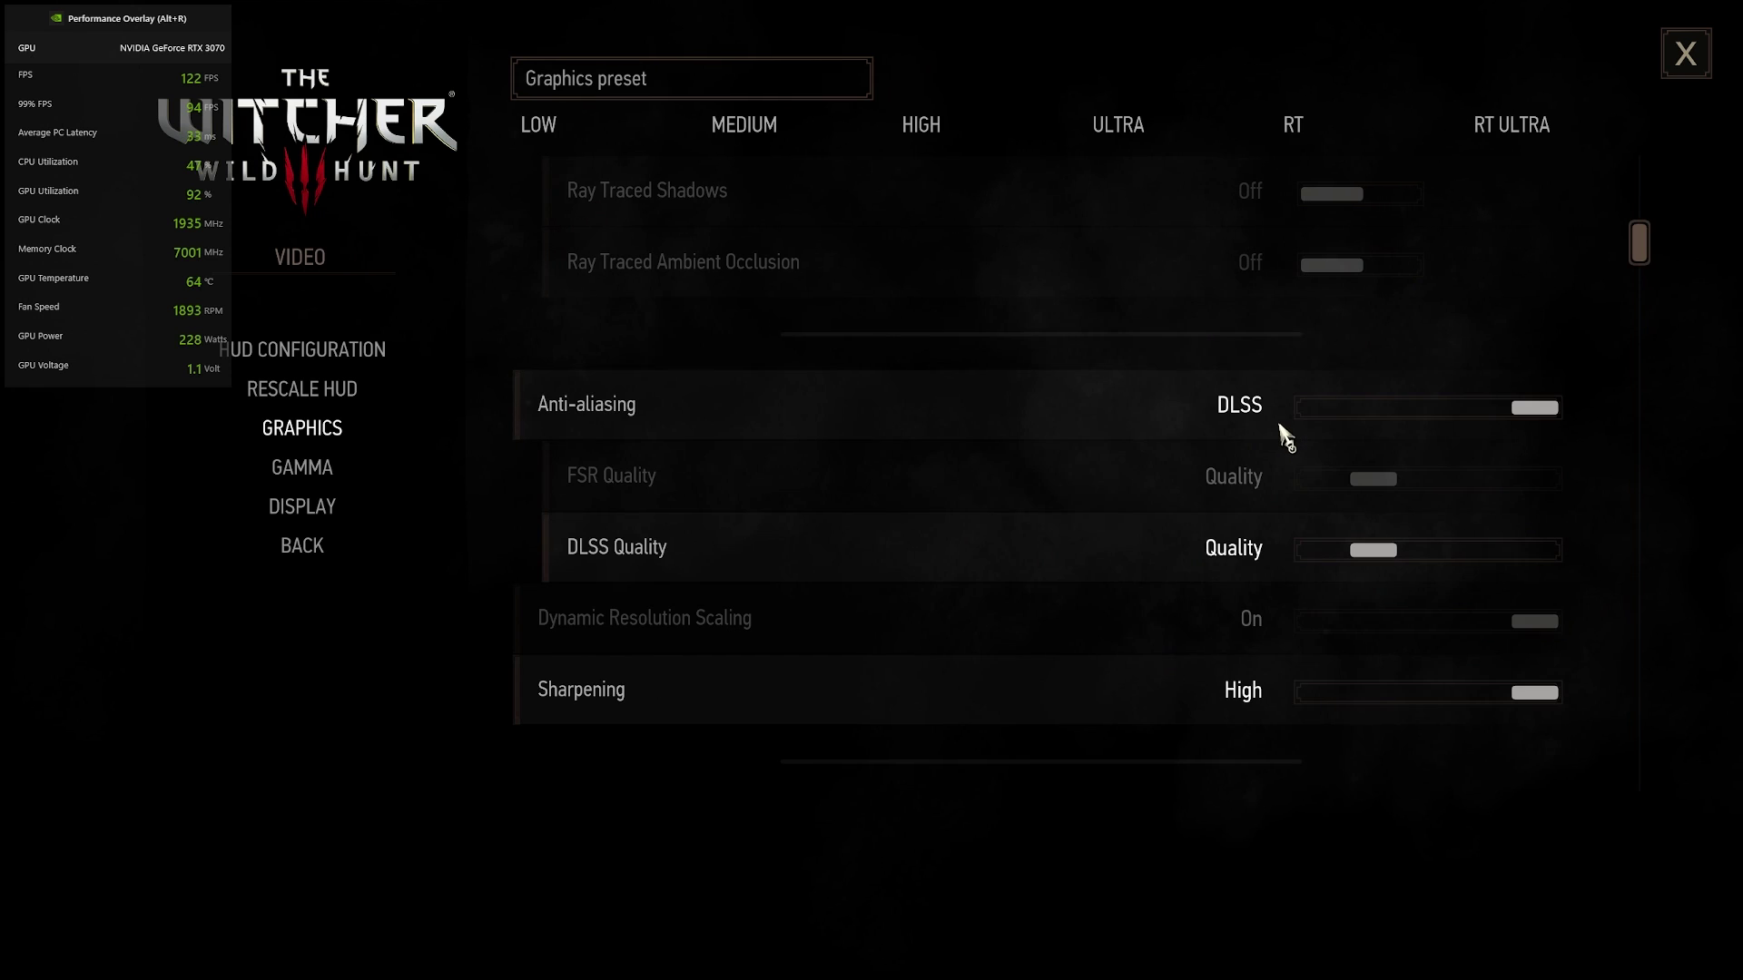
- Try the FXAA and FSR 2 anti-aliasing modes and return anti-aliasing to DLSS
left_click(1367, 414)
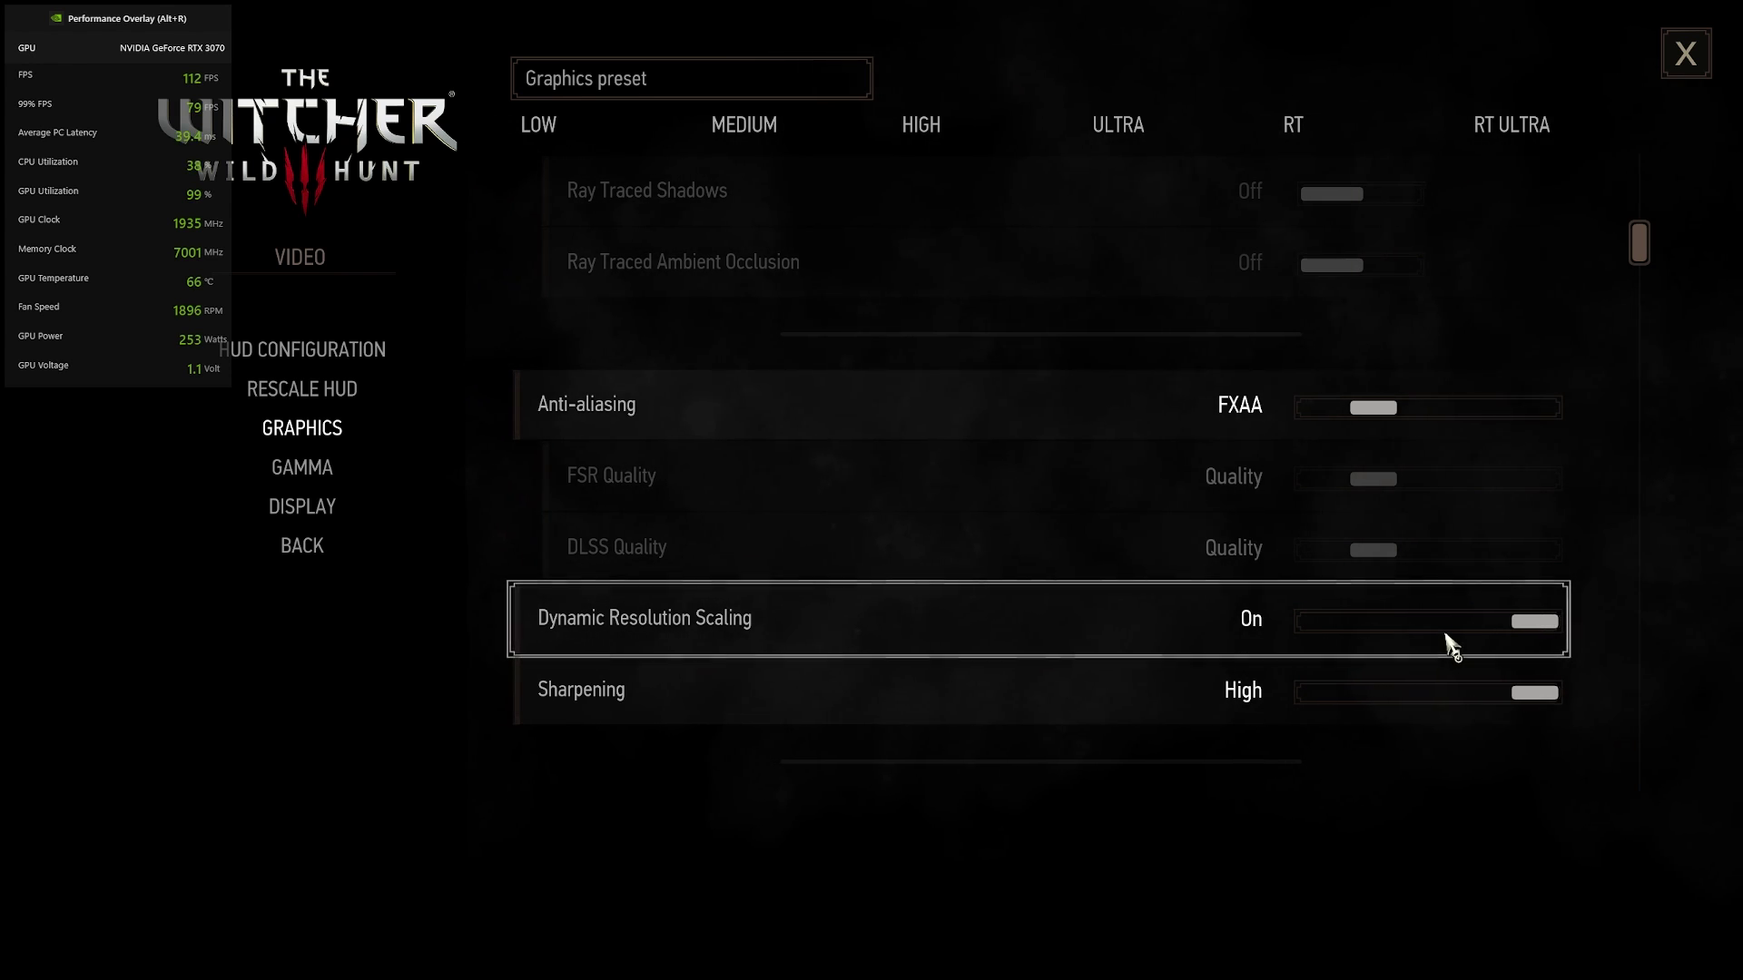
left_click(1541, 410)
left_click(1508, 413)
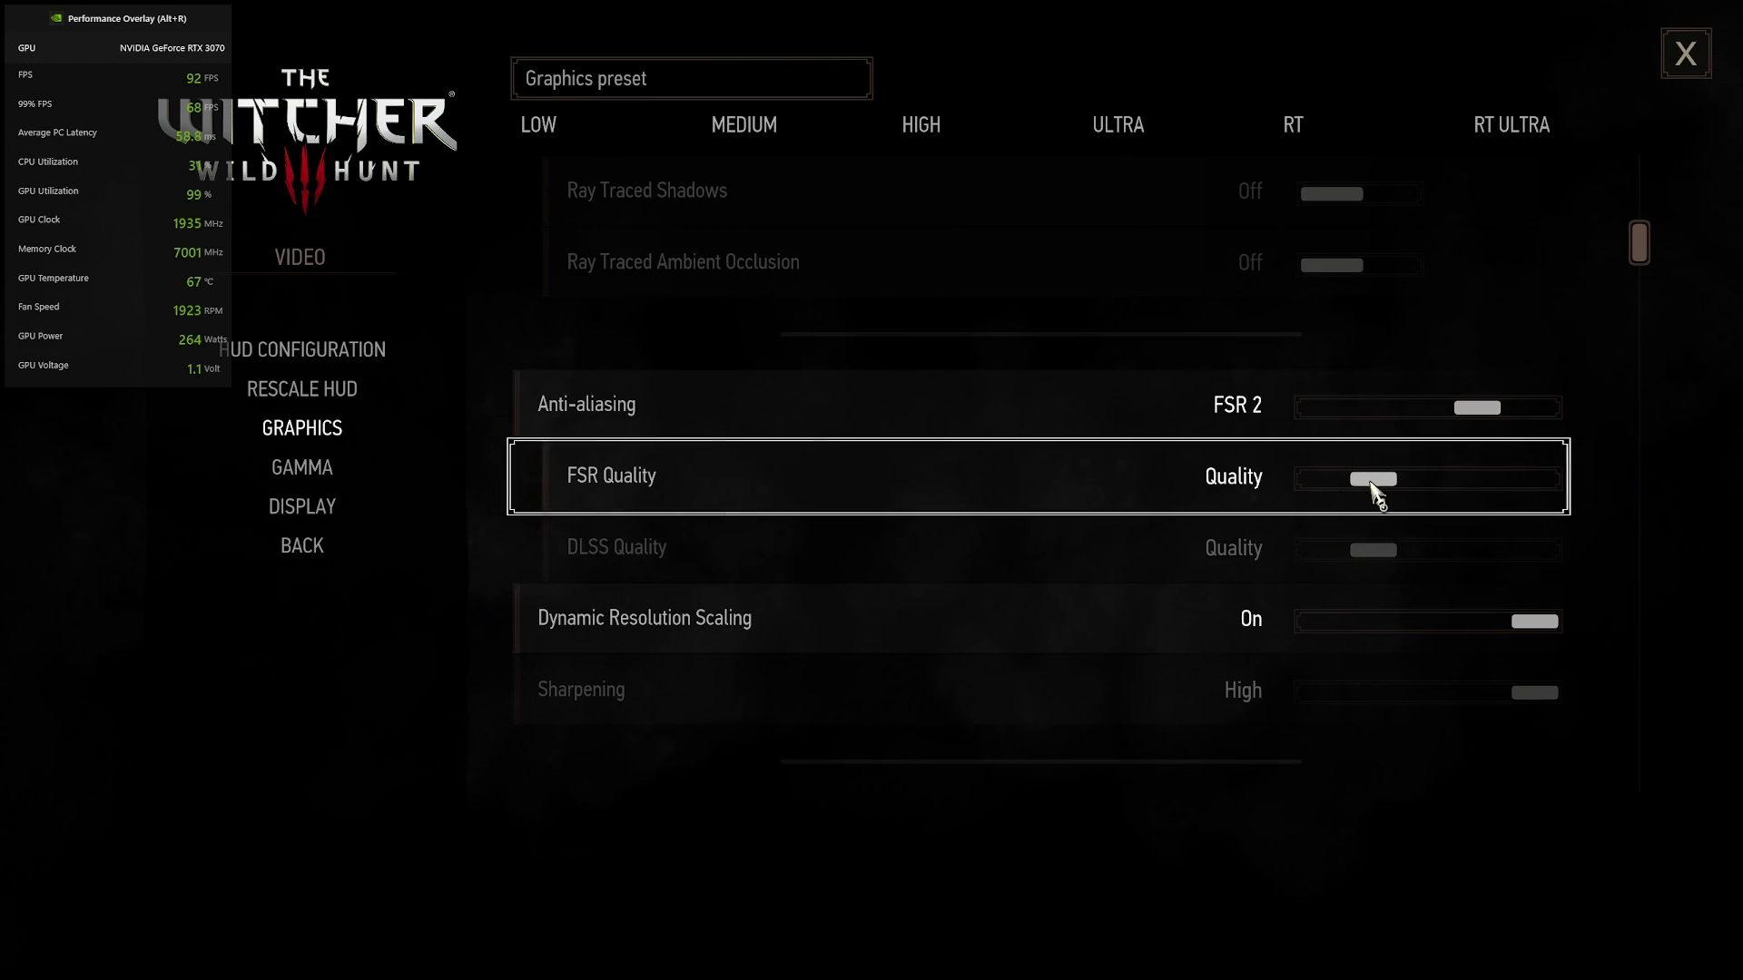
left_click(1535, 407)
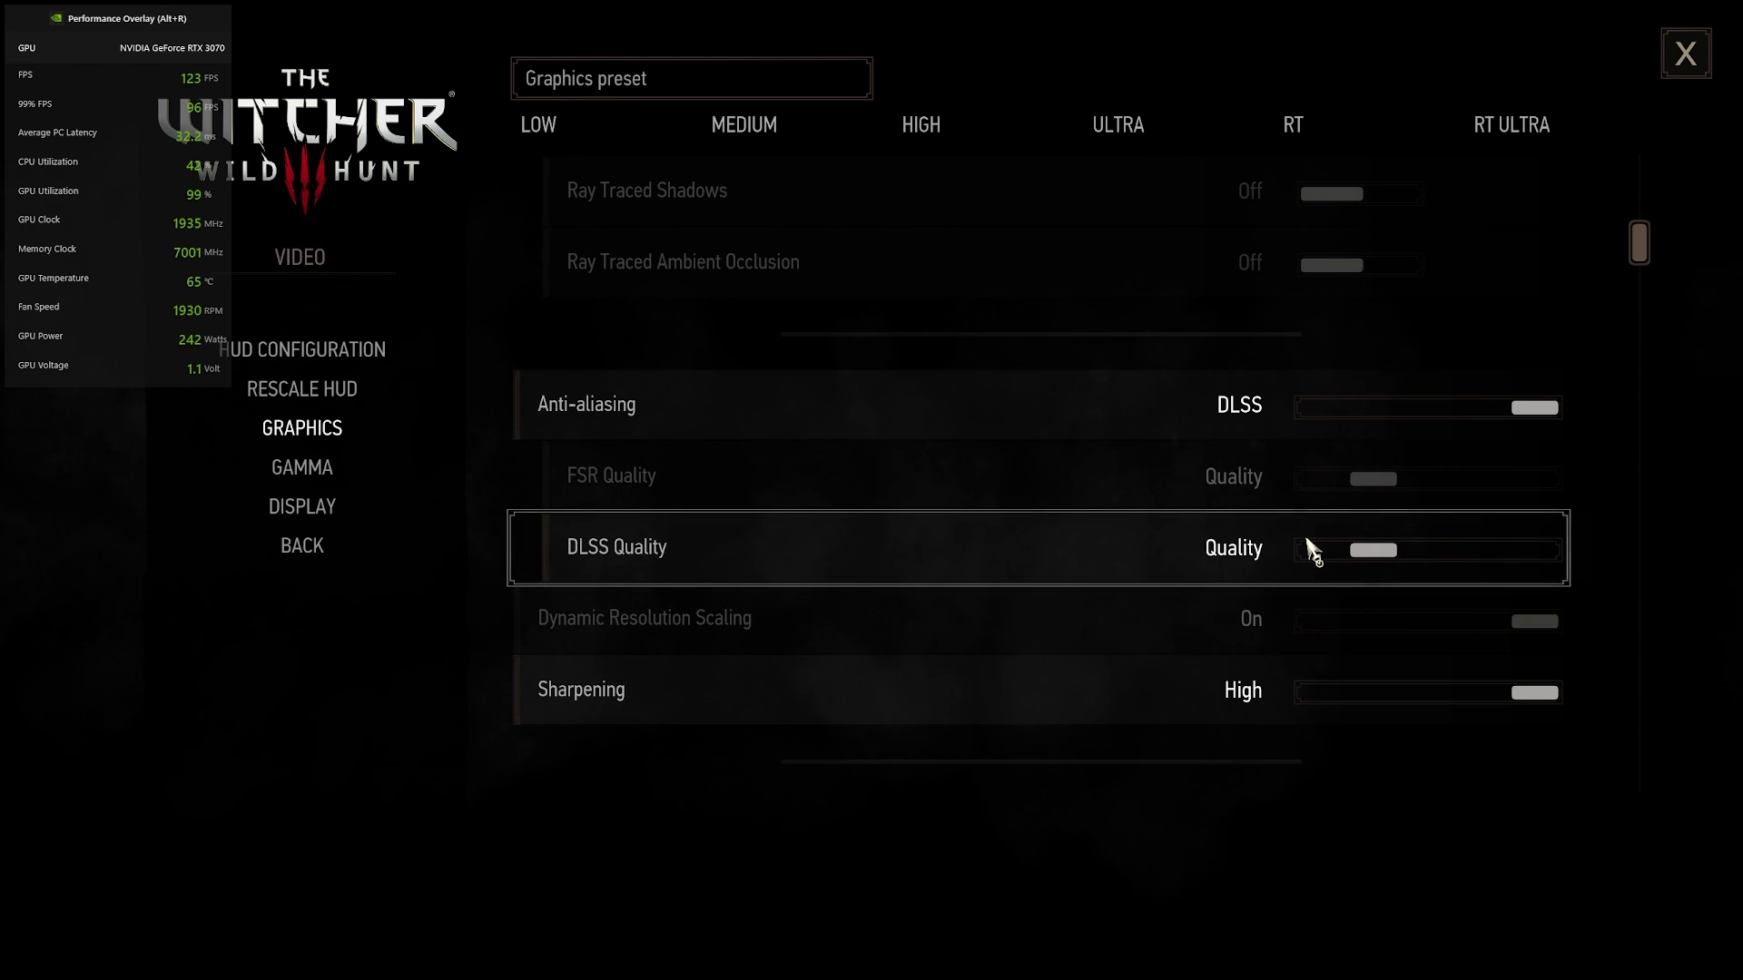
- Examine the remaining graphics settings, from sharpening and screen space effects through post-processing and NVIDIA HairWorks to shadow, texture and detail quality
scroll(1343, 627, "down", 1)
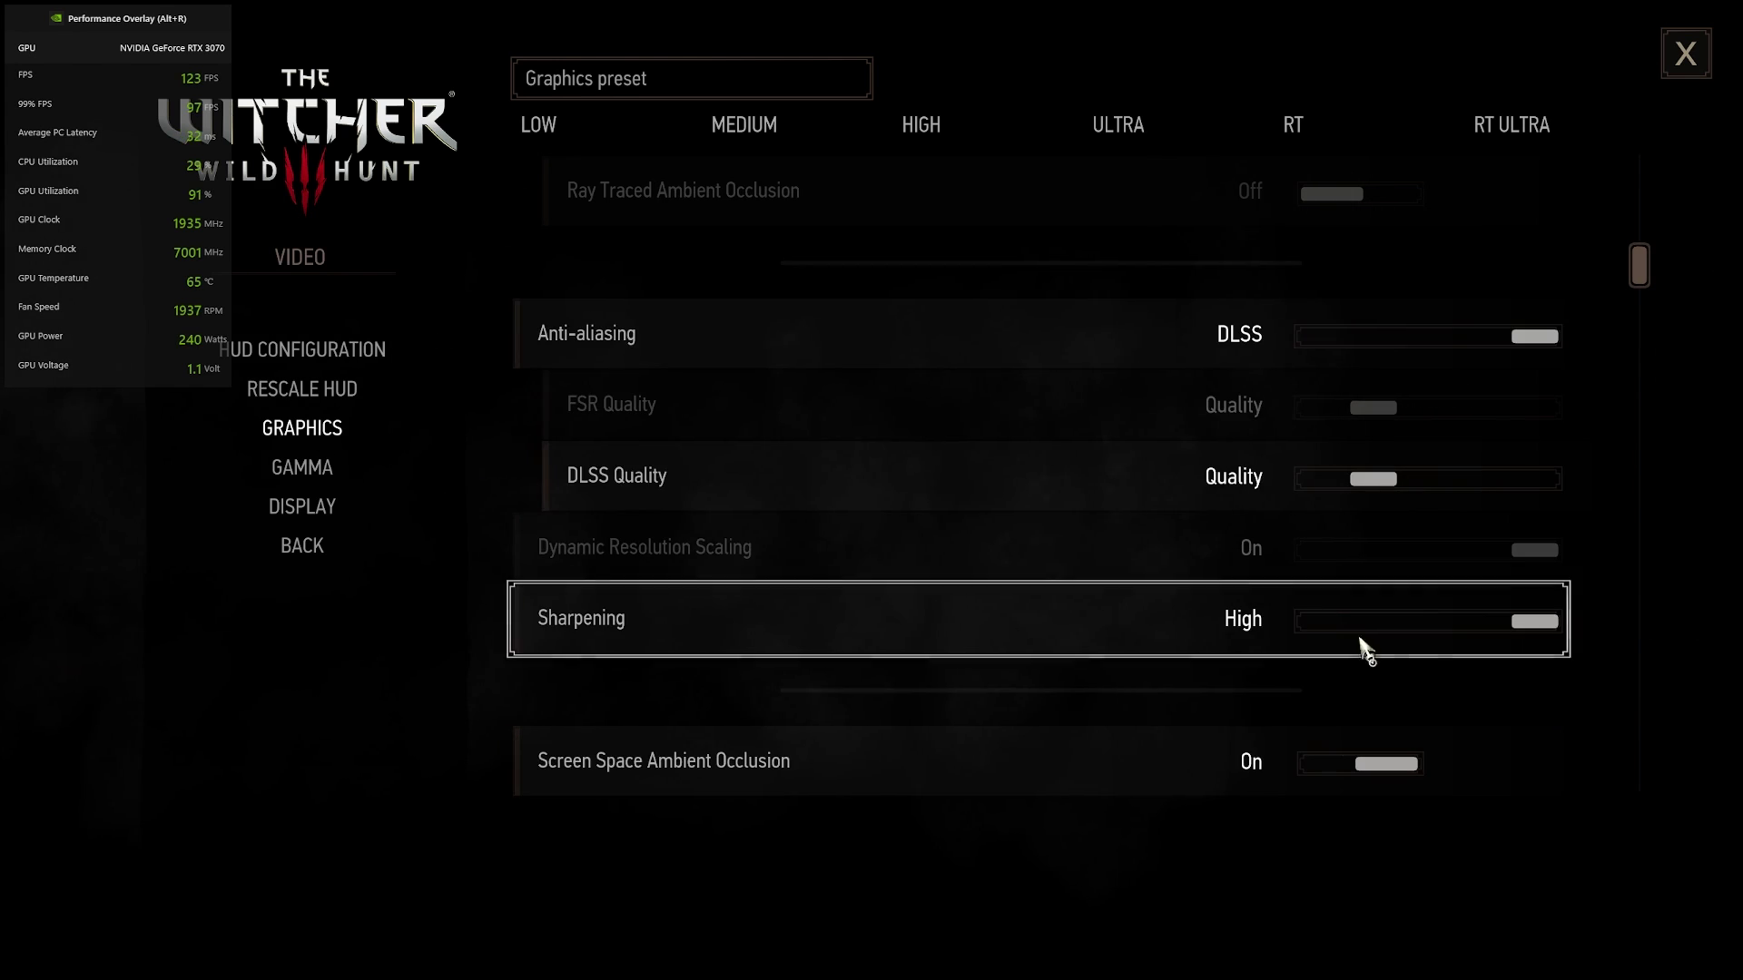
scroll(1351, 647, "down", 4)
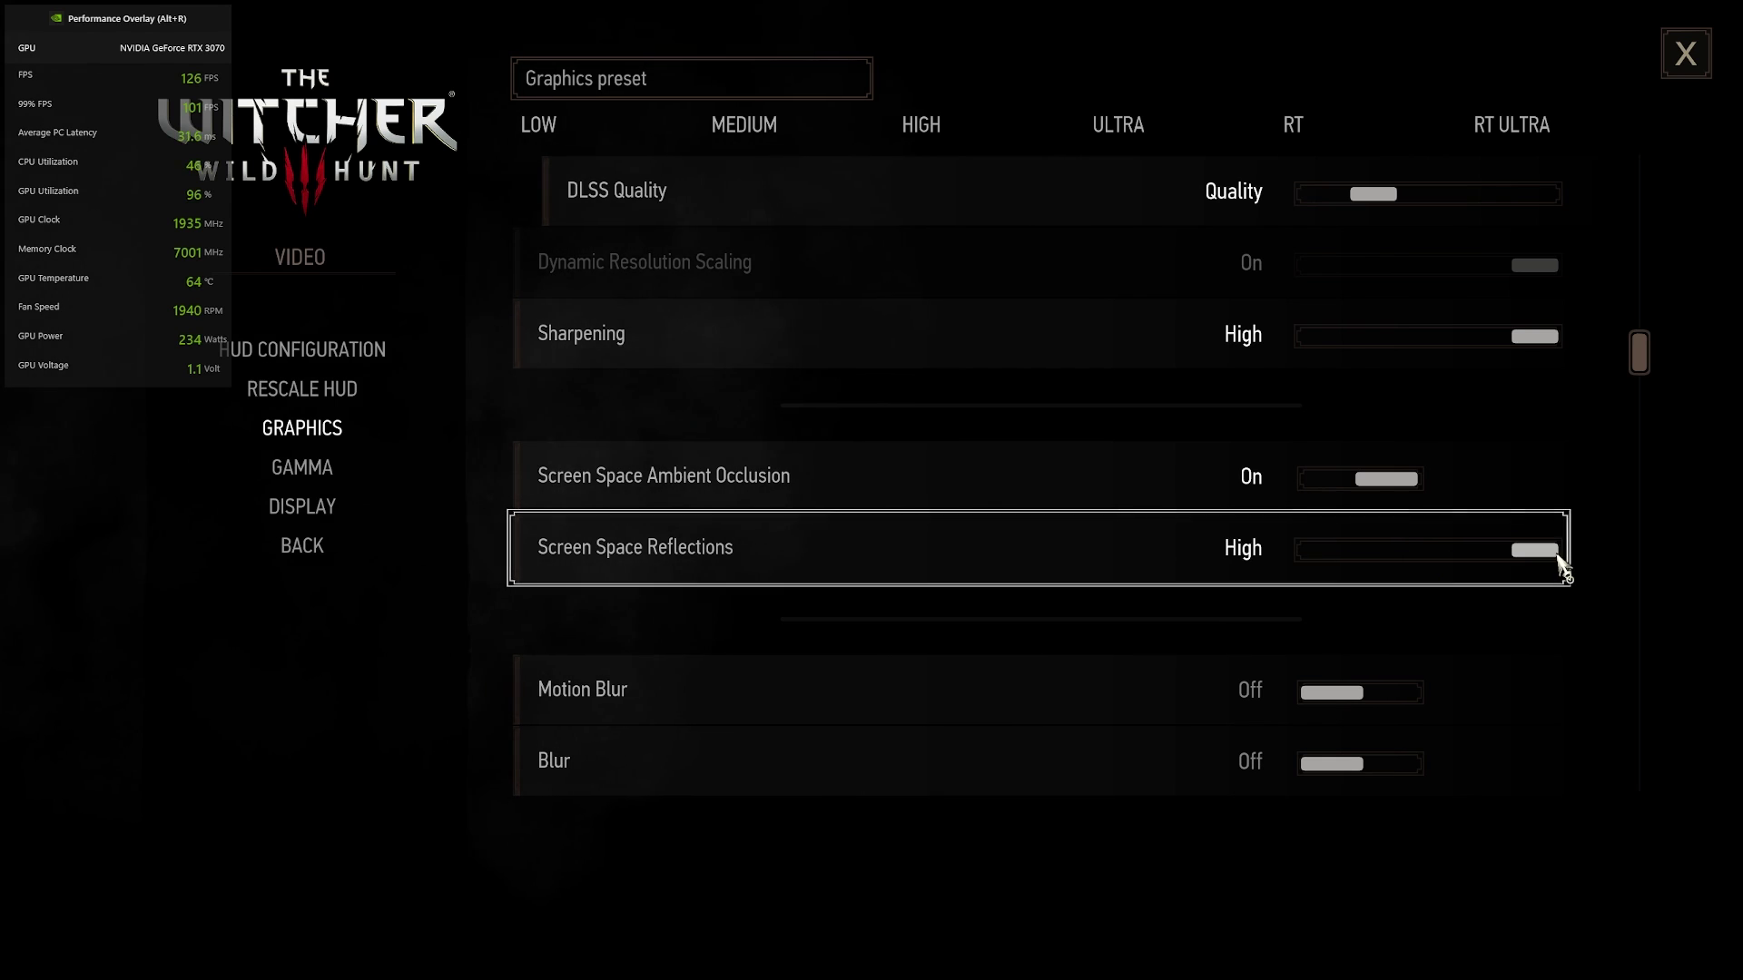
scroll(1516, 526, "down", 3)
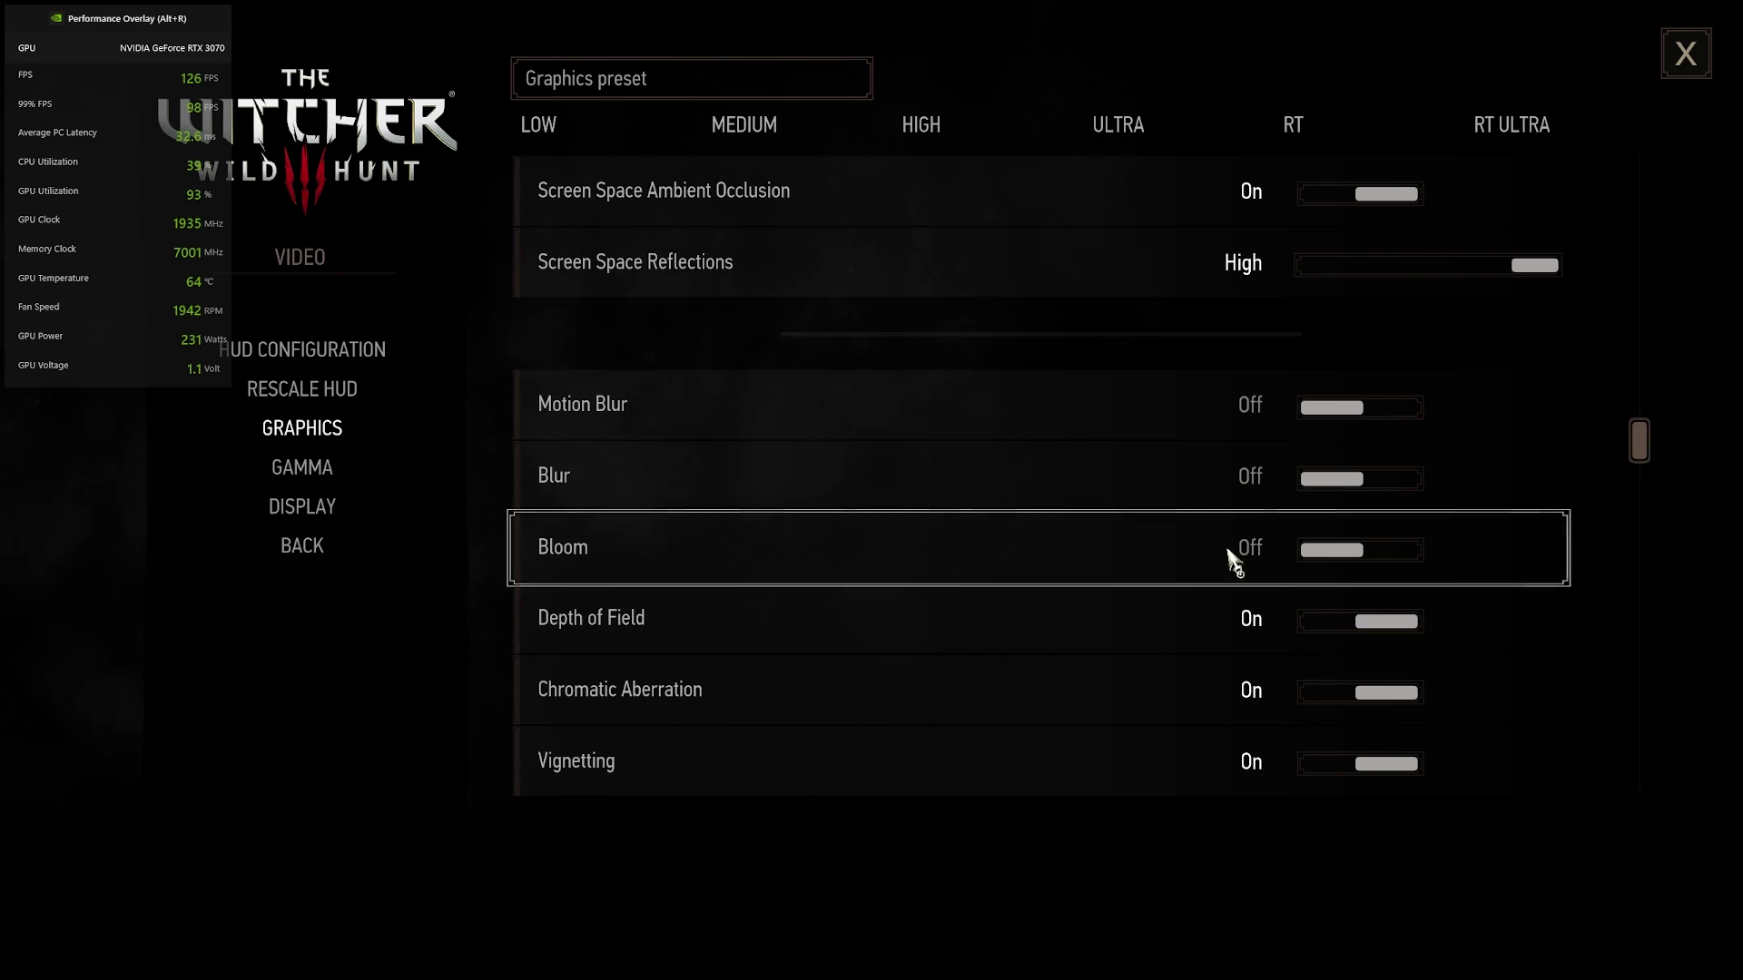
scroll(1298, 625, "down", 3)
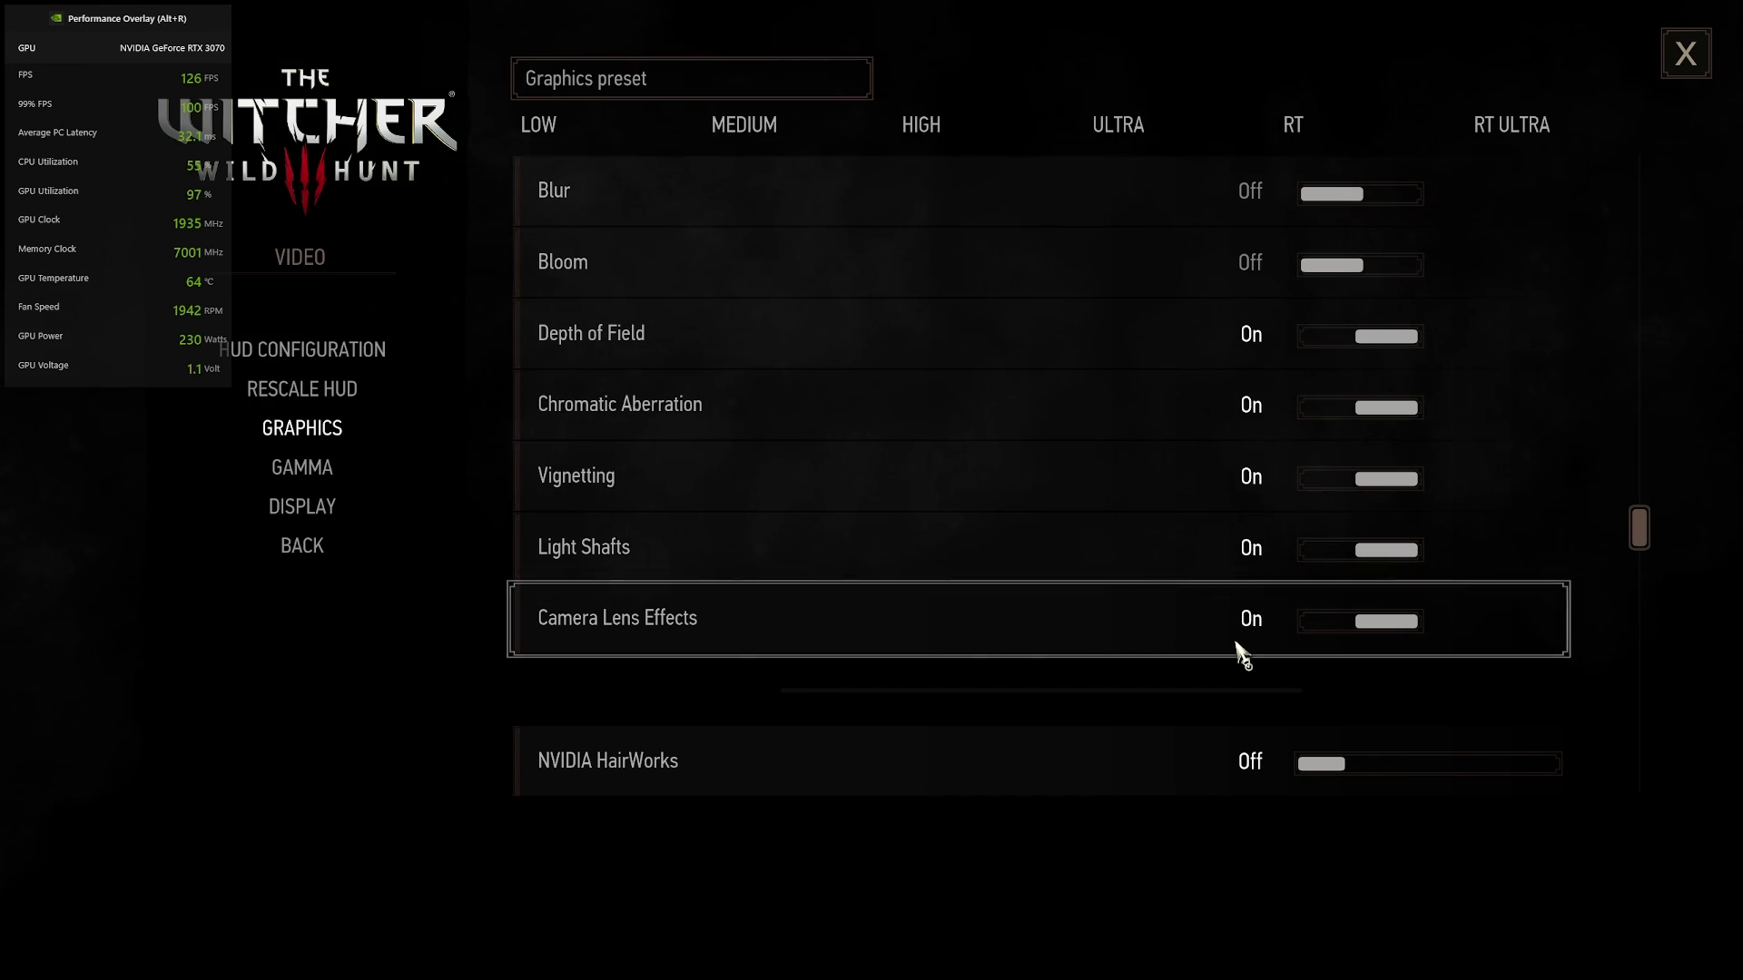
scroll(1242, 652, "down", 4)
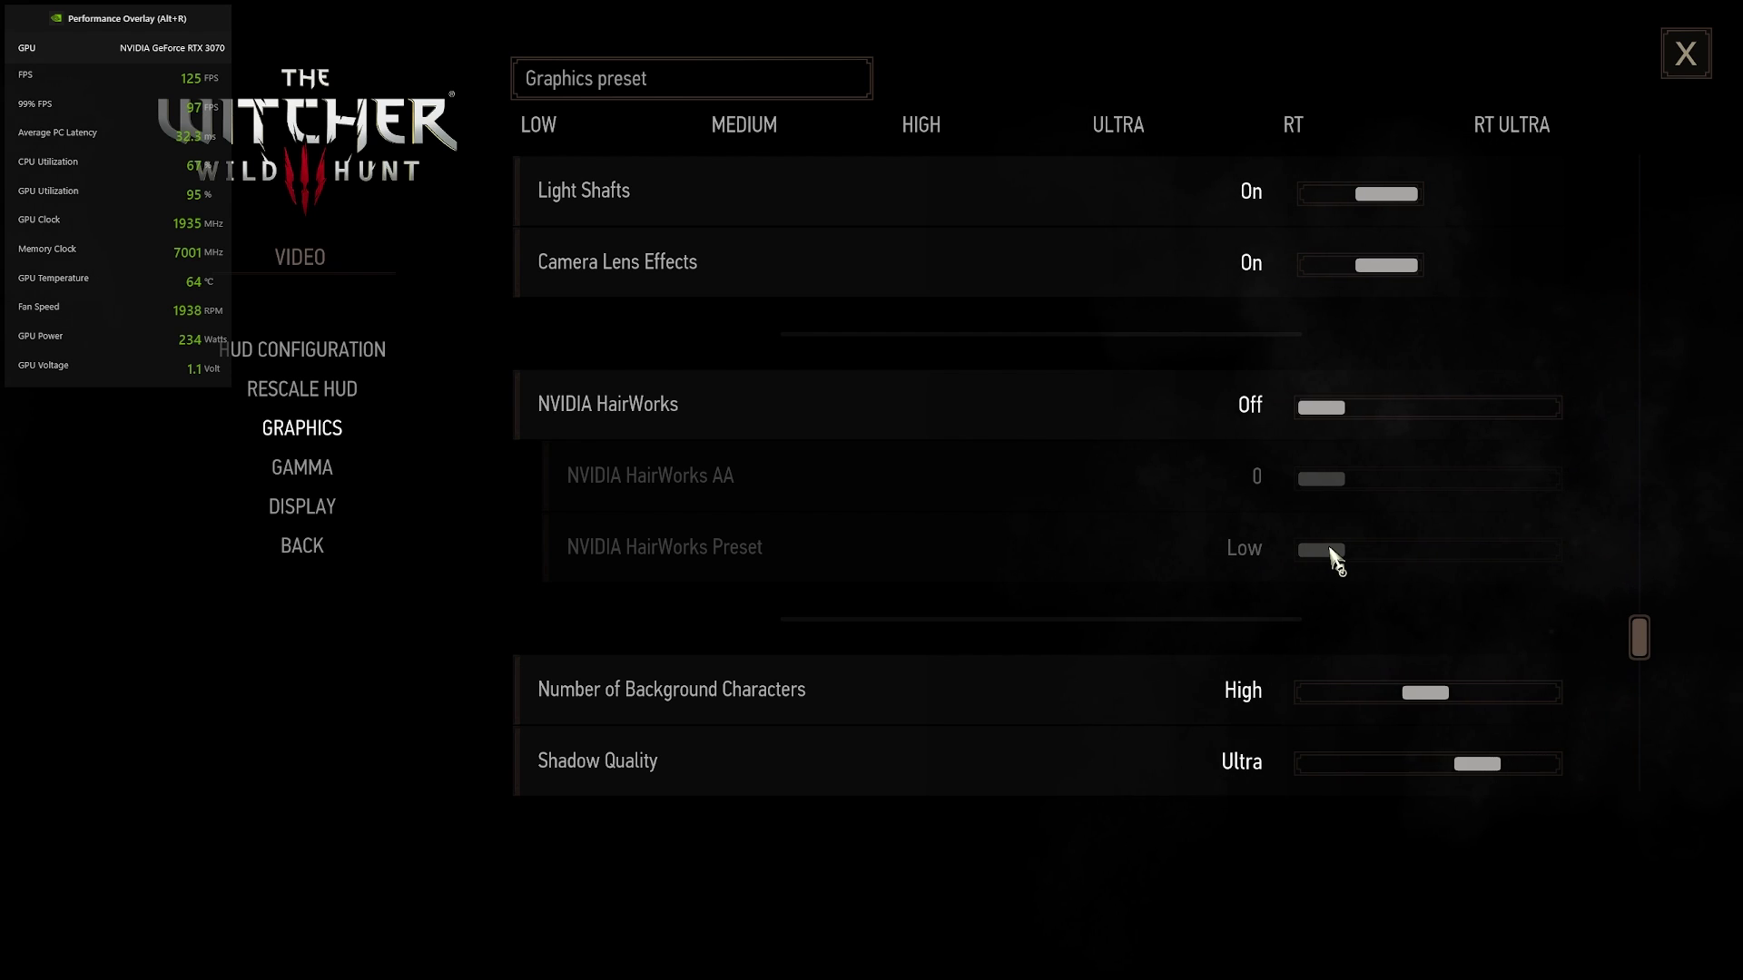
scroll(1335, 559, "down", 6)
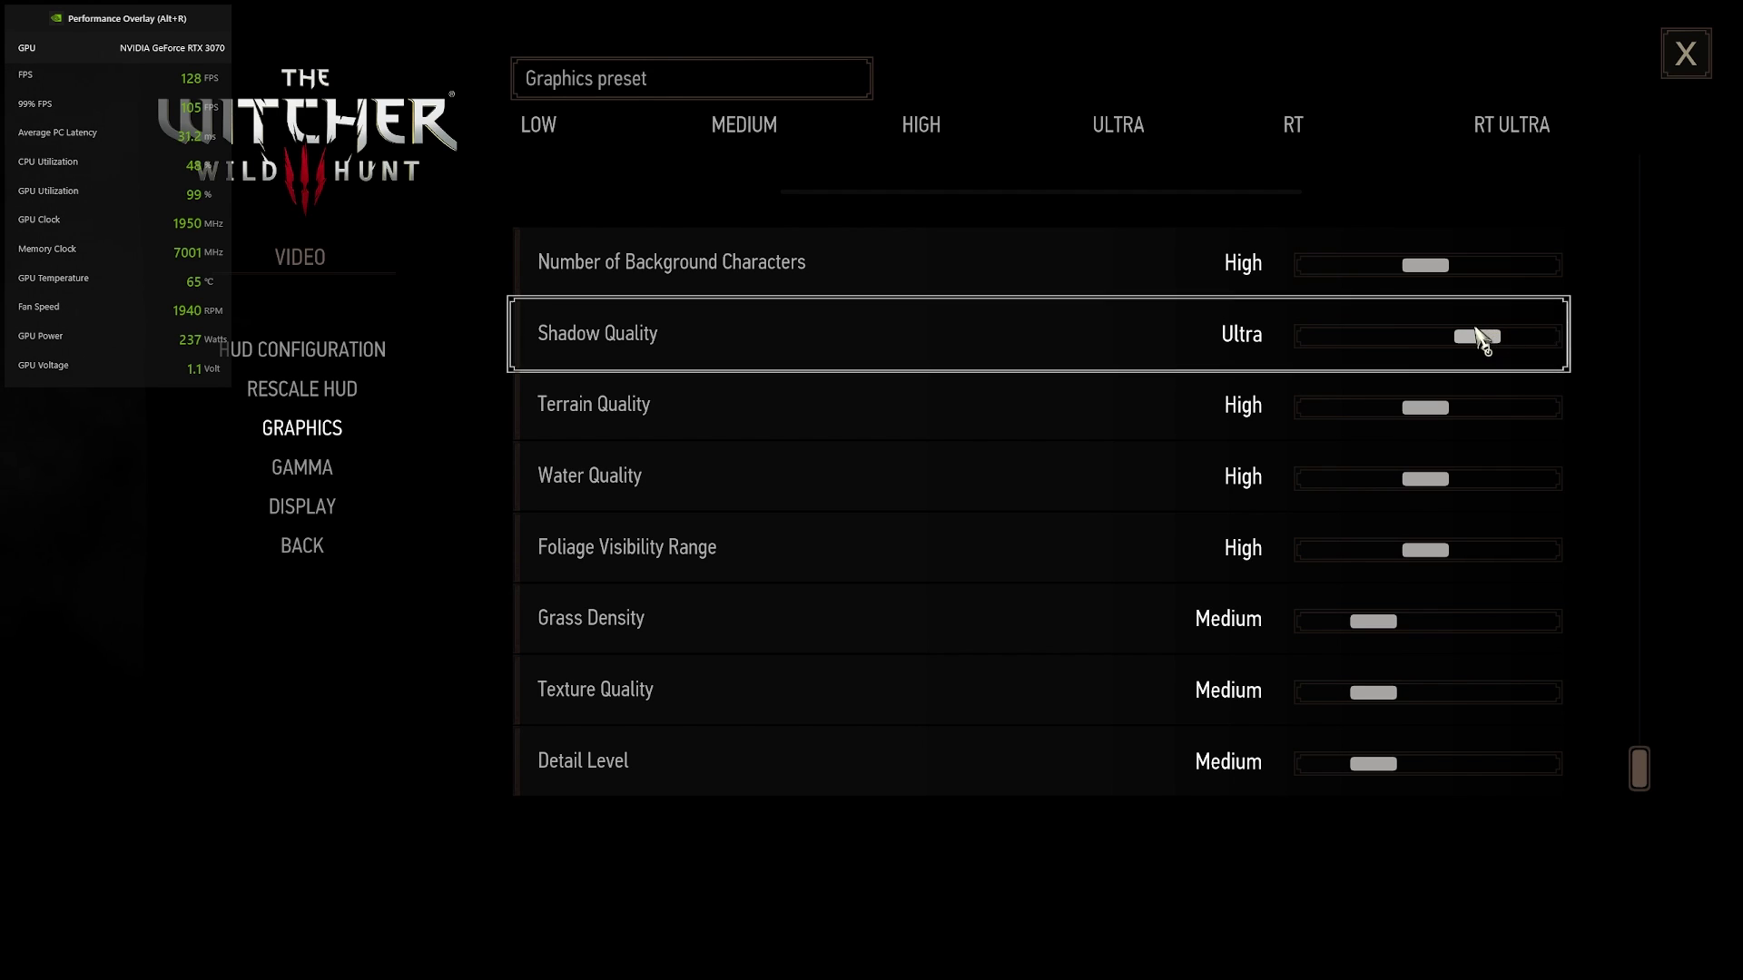
- In the display options, try NVIDIA Reflex Low Latency On + Boost and a 60 maximum frame rate, restoring Off and Unlimited
left_click(320, 517)
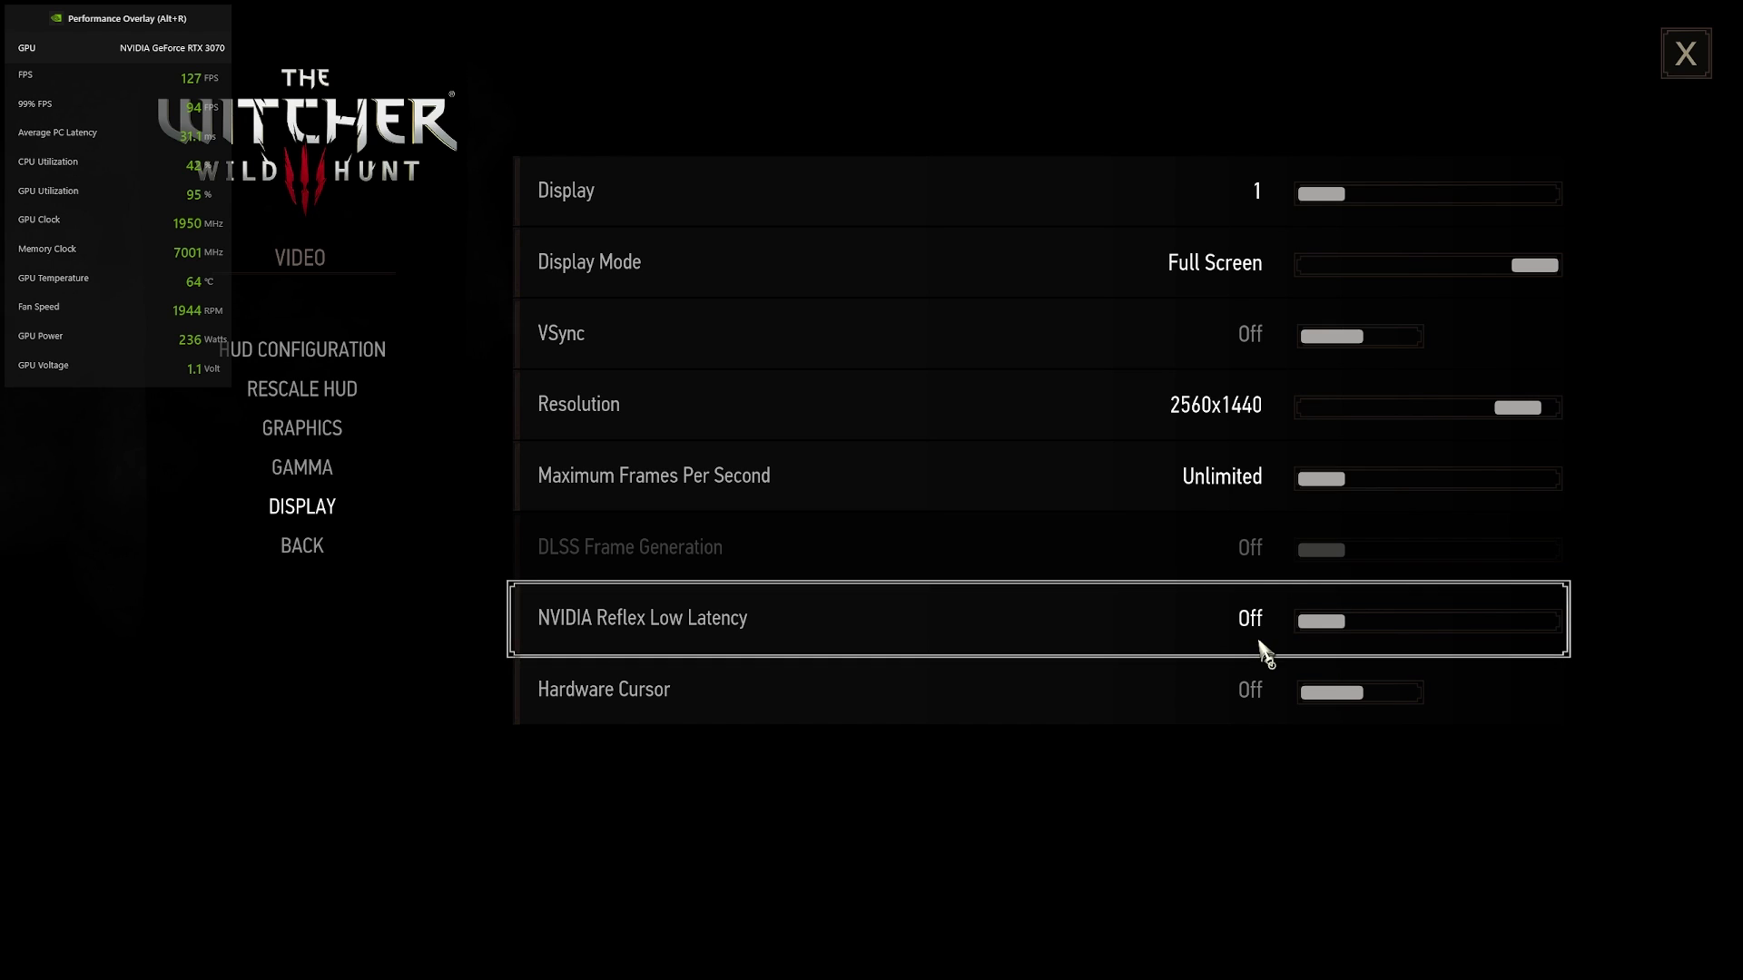
left_click(1410, 621)
left_click(1342, 625)
left_click(1547, 624)
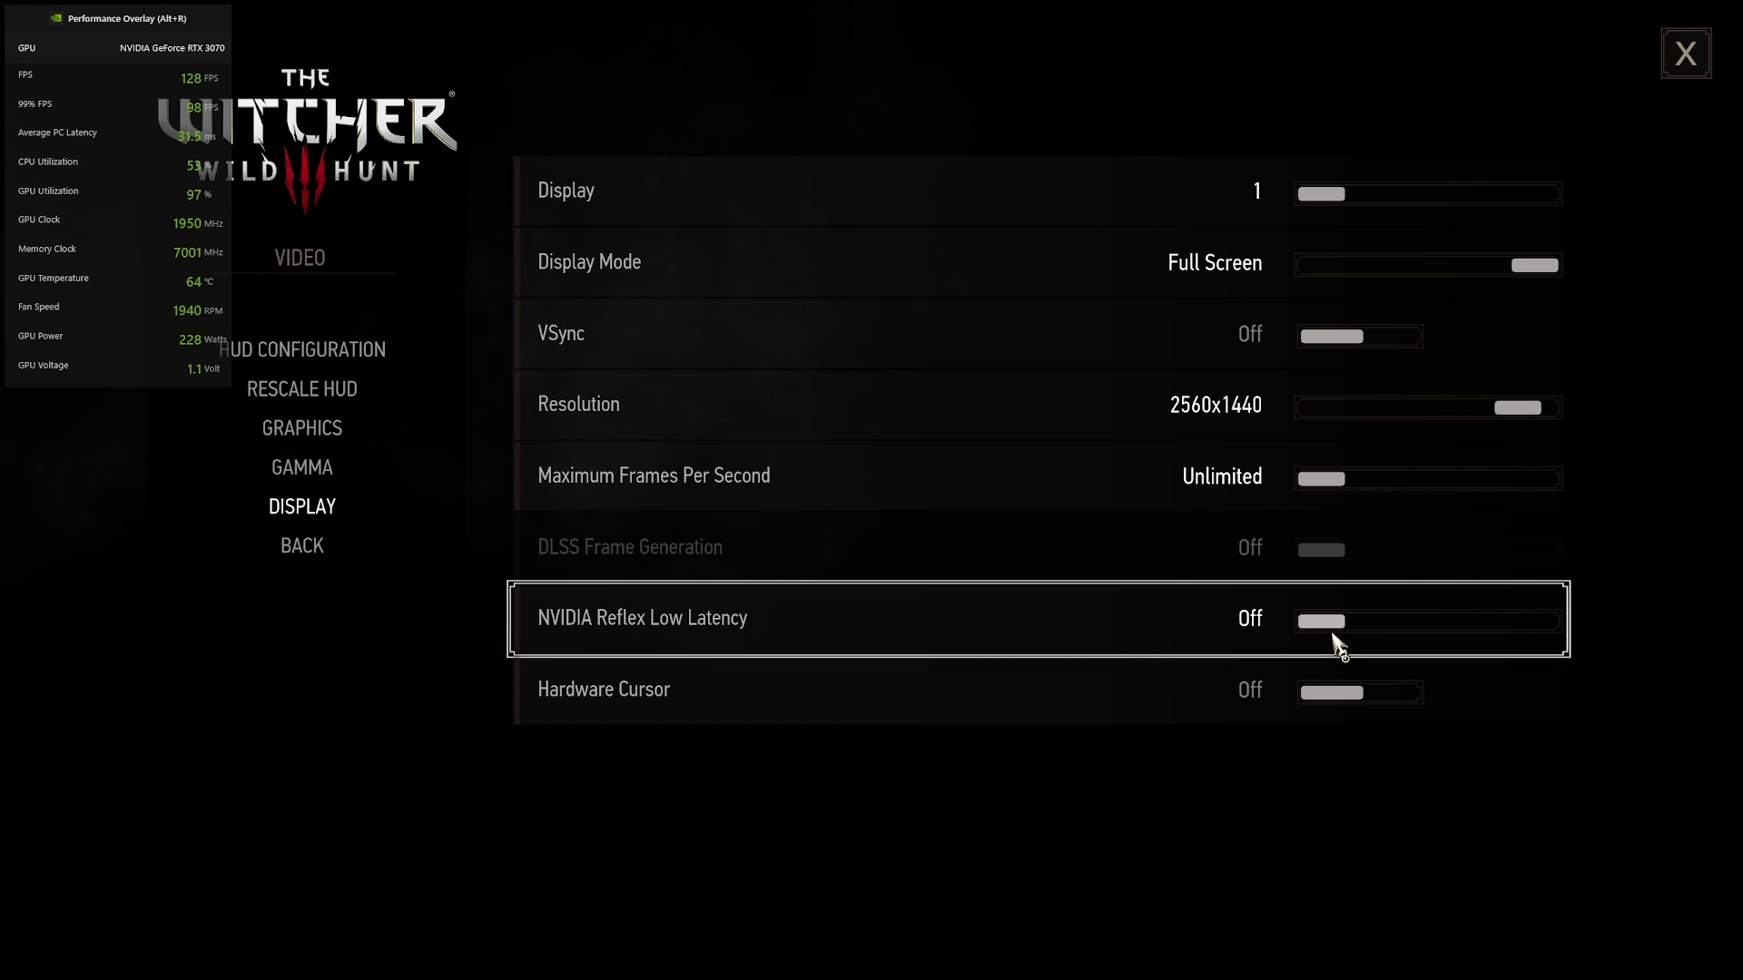
left_click(1534, 625)
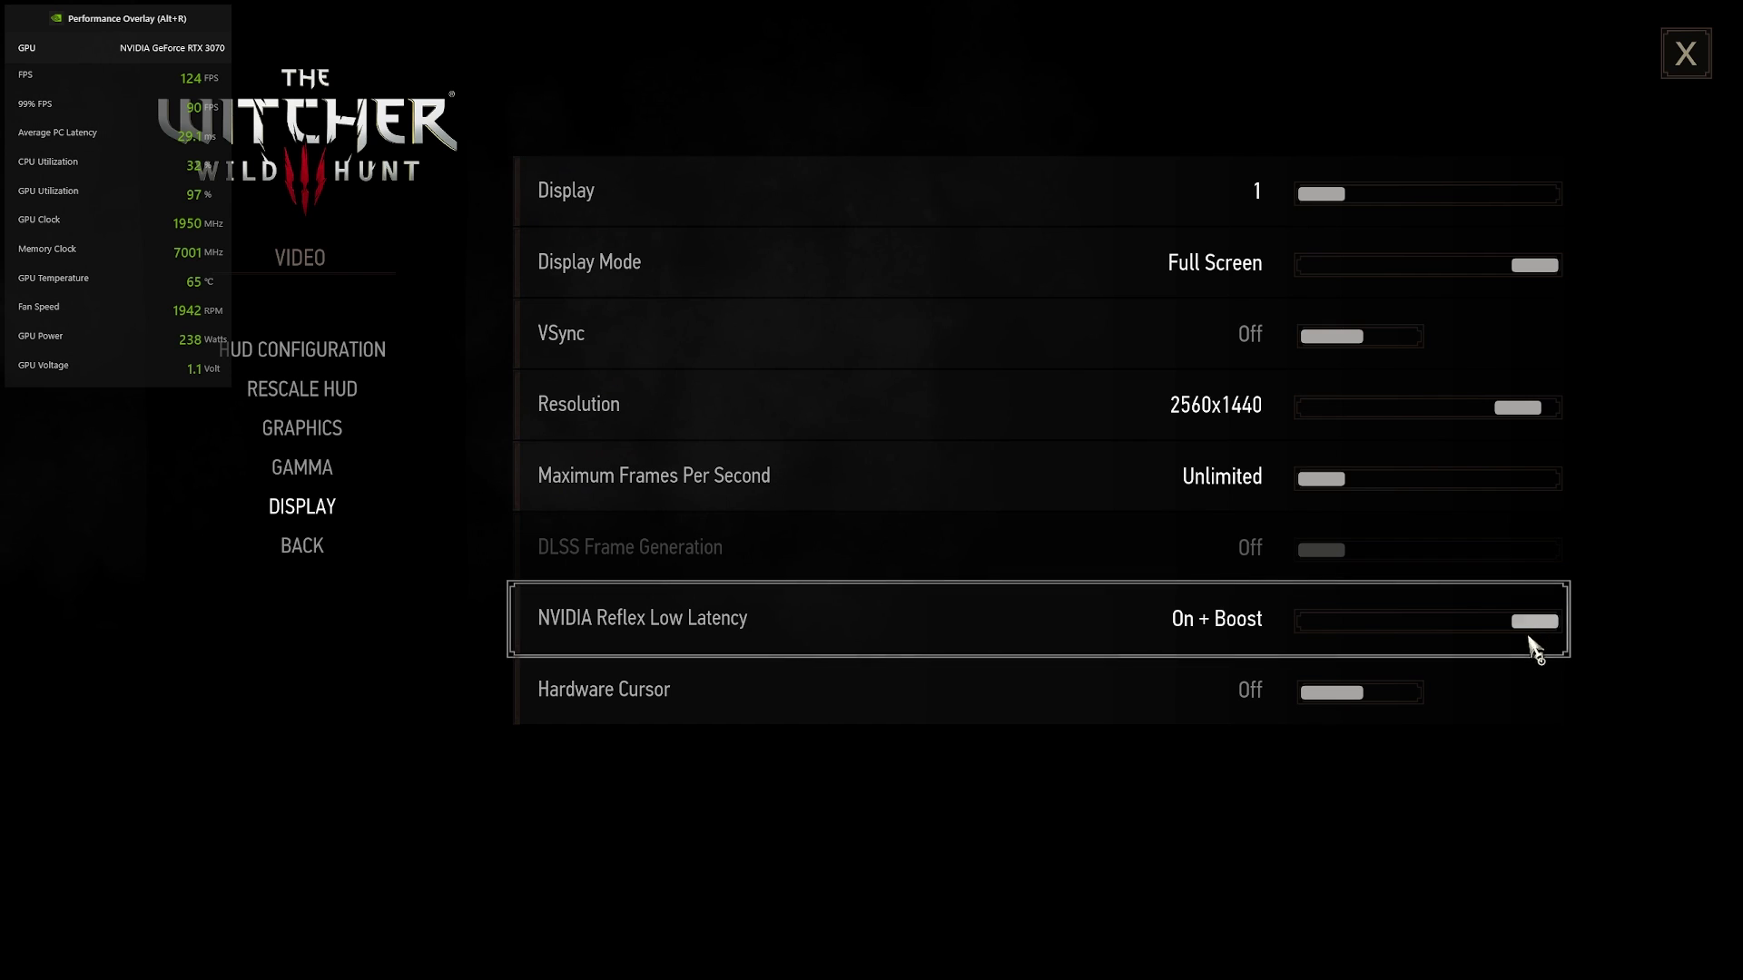
left_click(1337, 623)
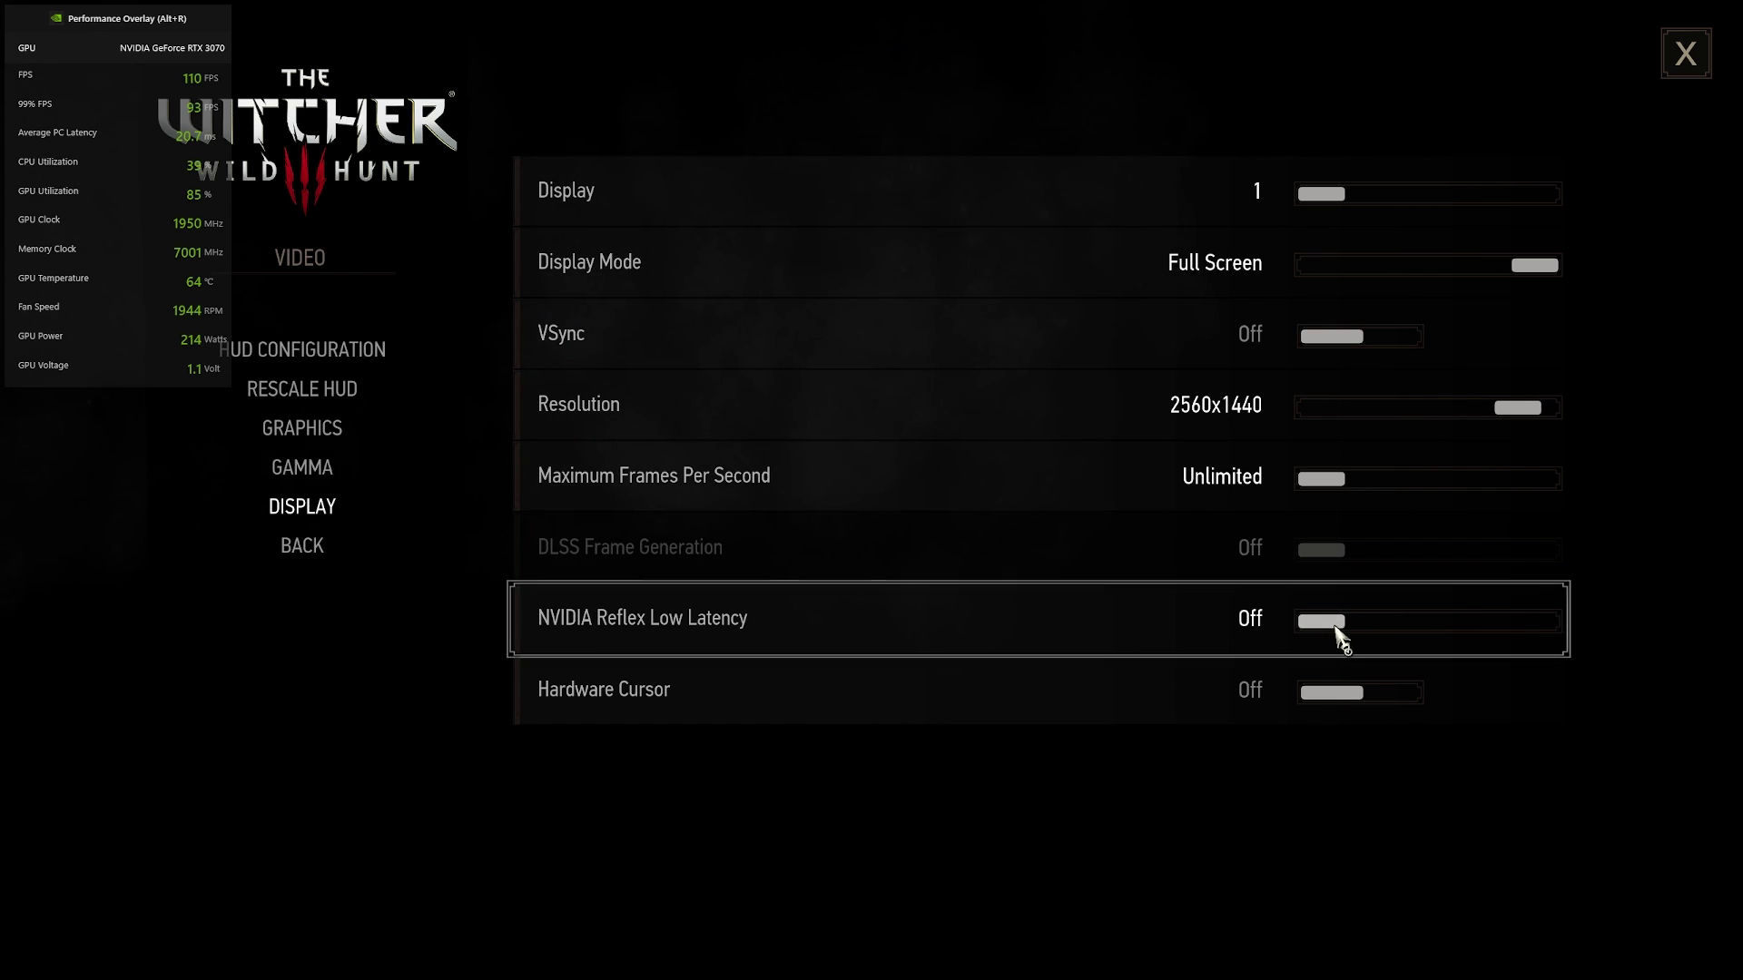
left_click(1507, 622)
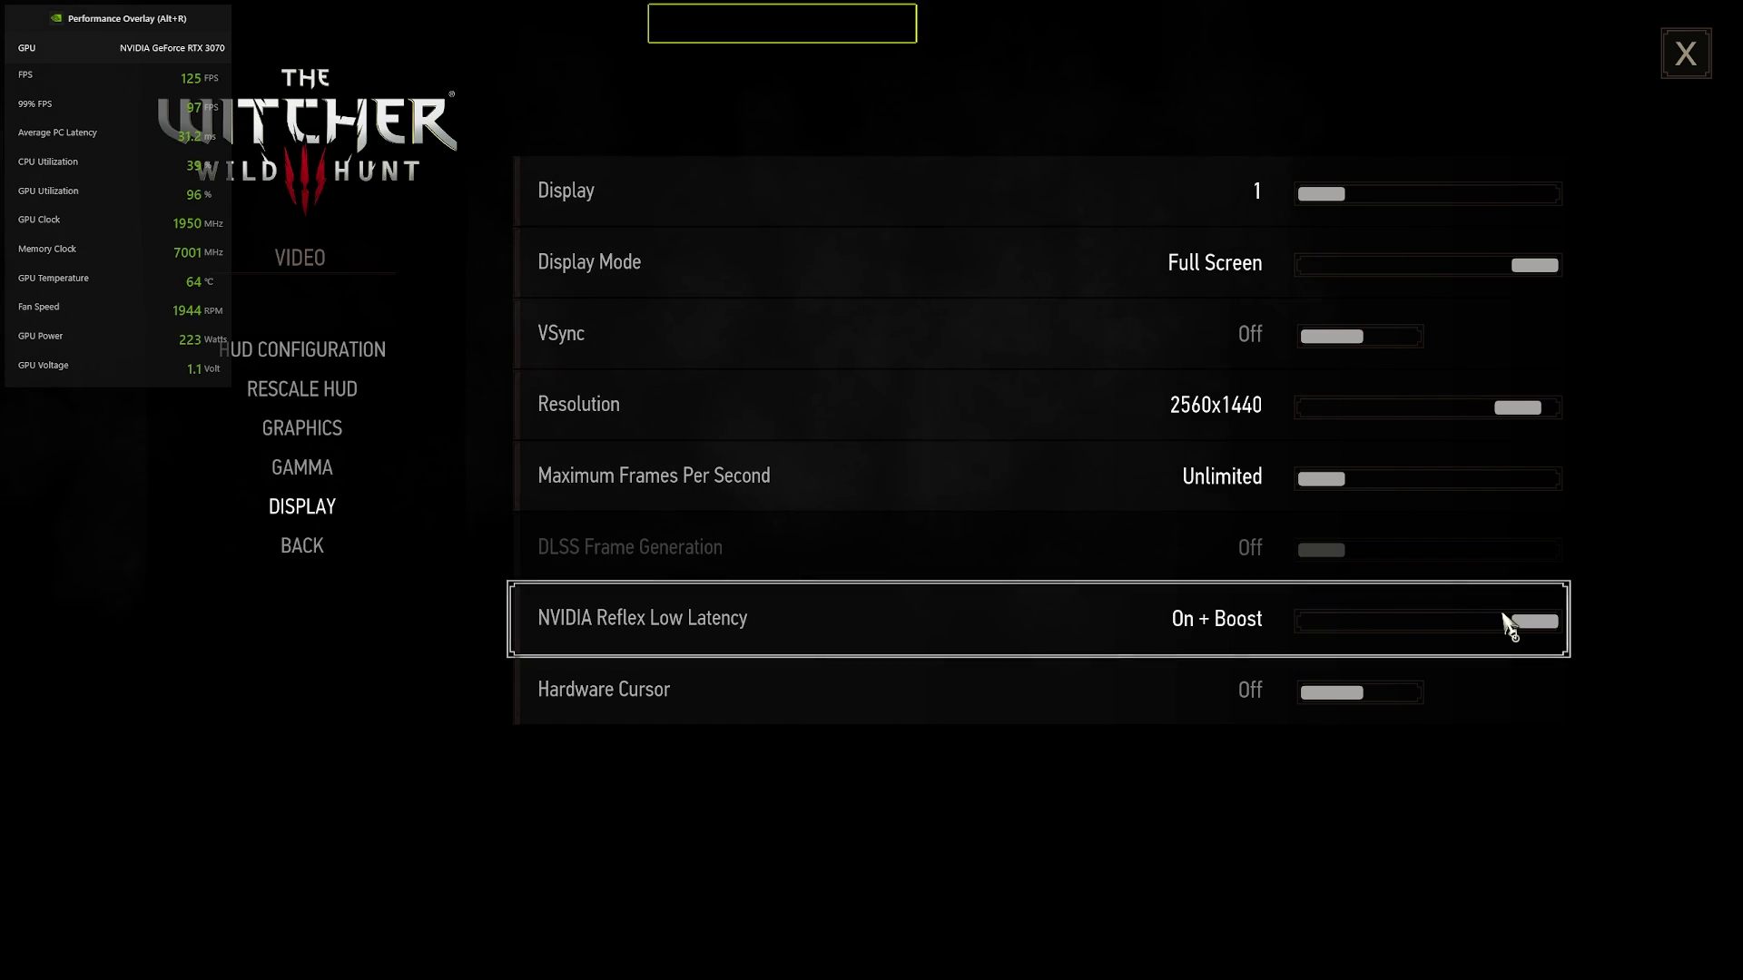
left_click(1316, 636)
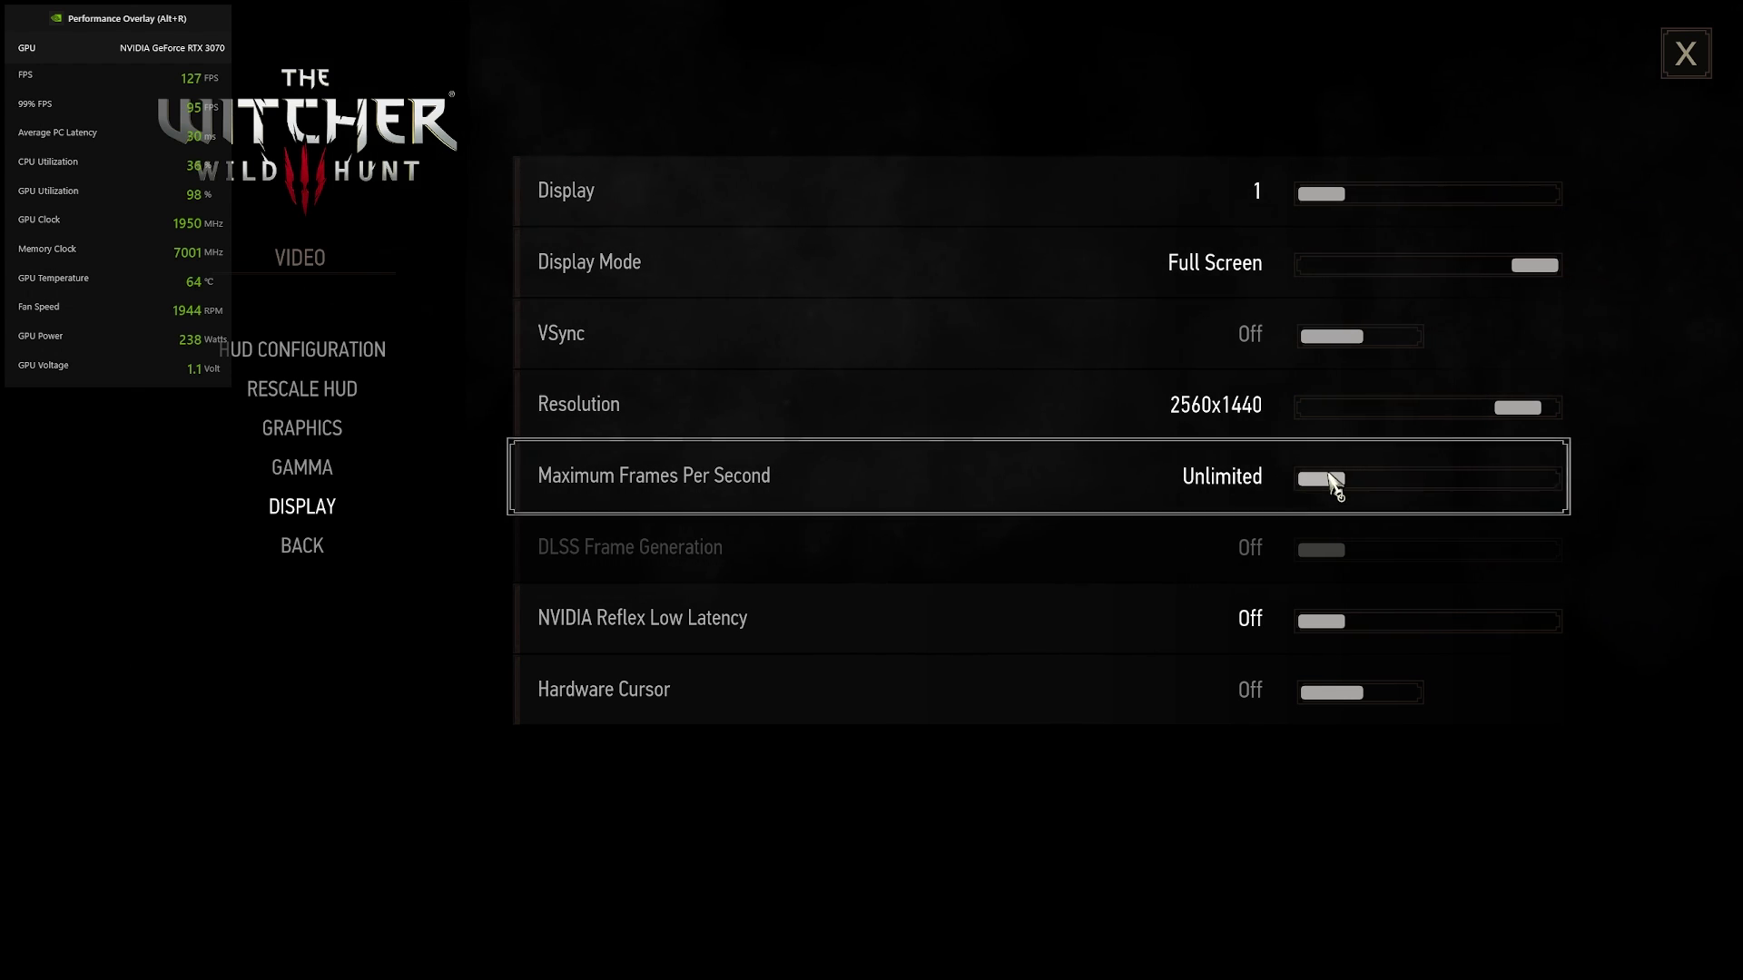
left_click_drag(1387, 488, 1405, 491)
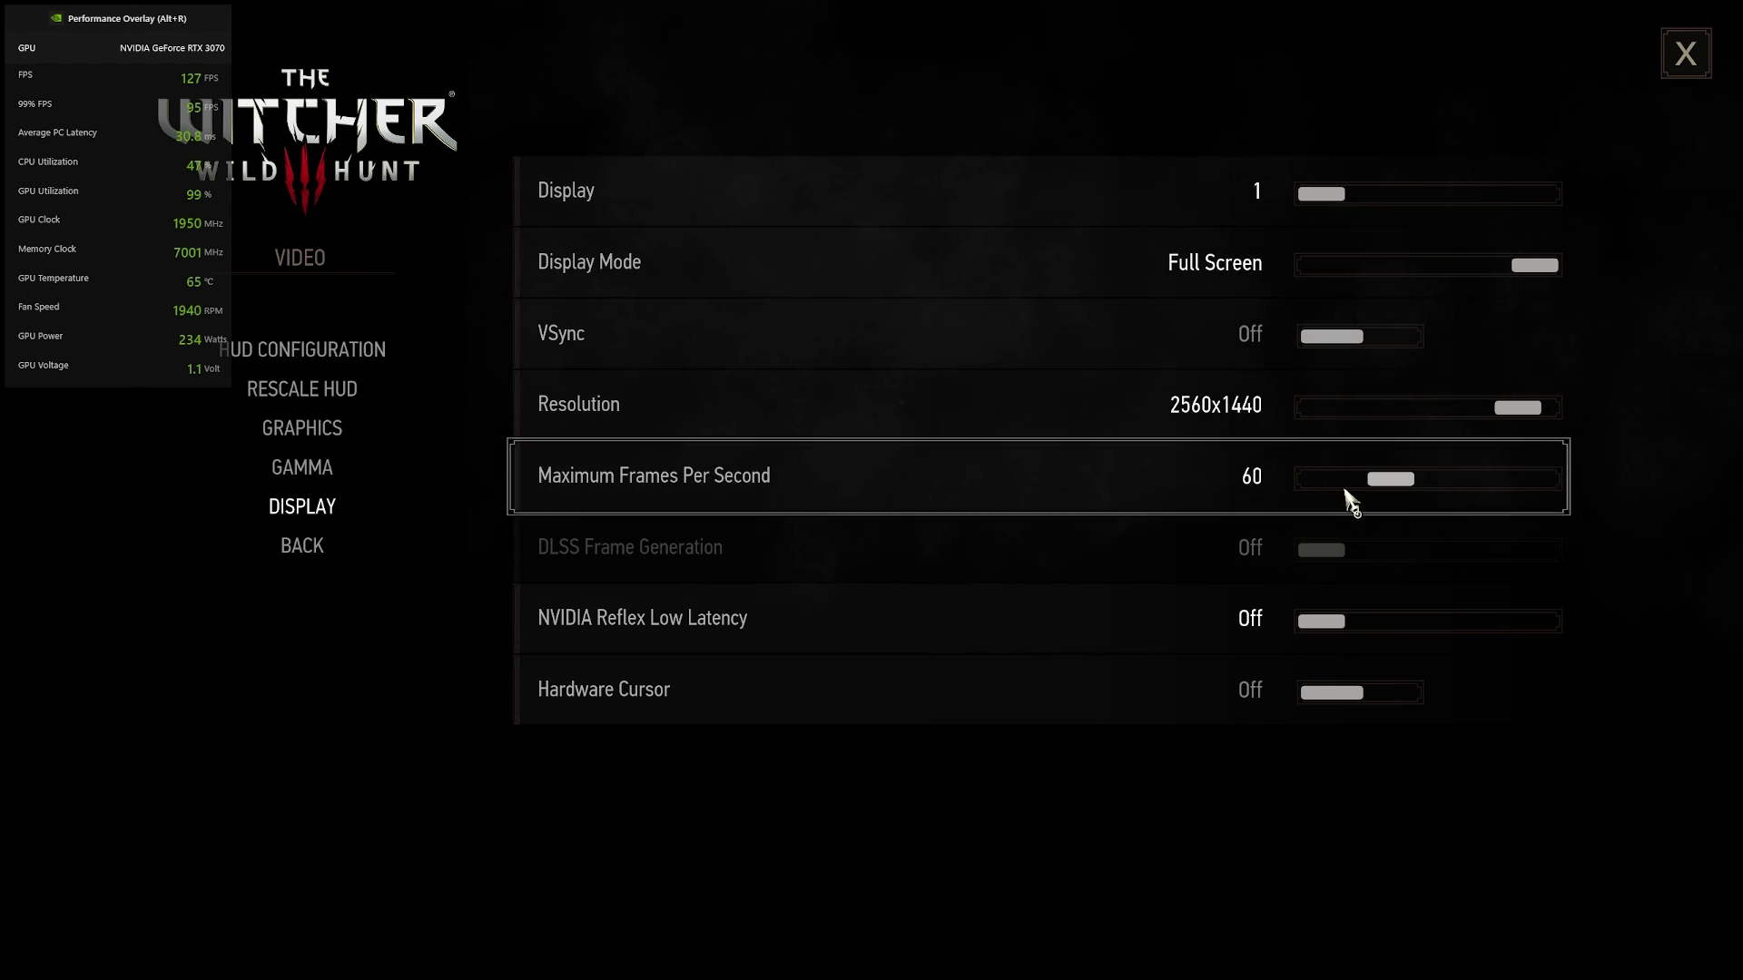
left_click_drag(1341, 491, 1210, 529)
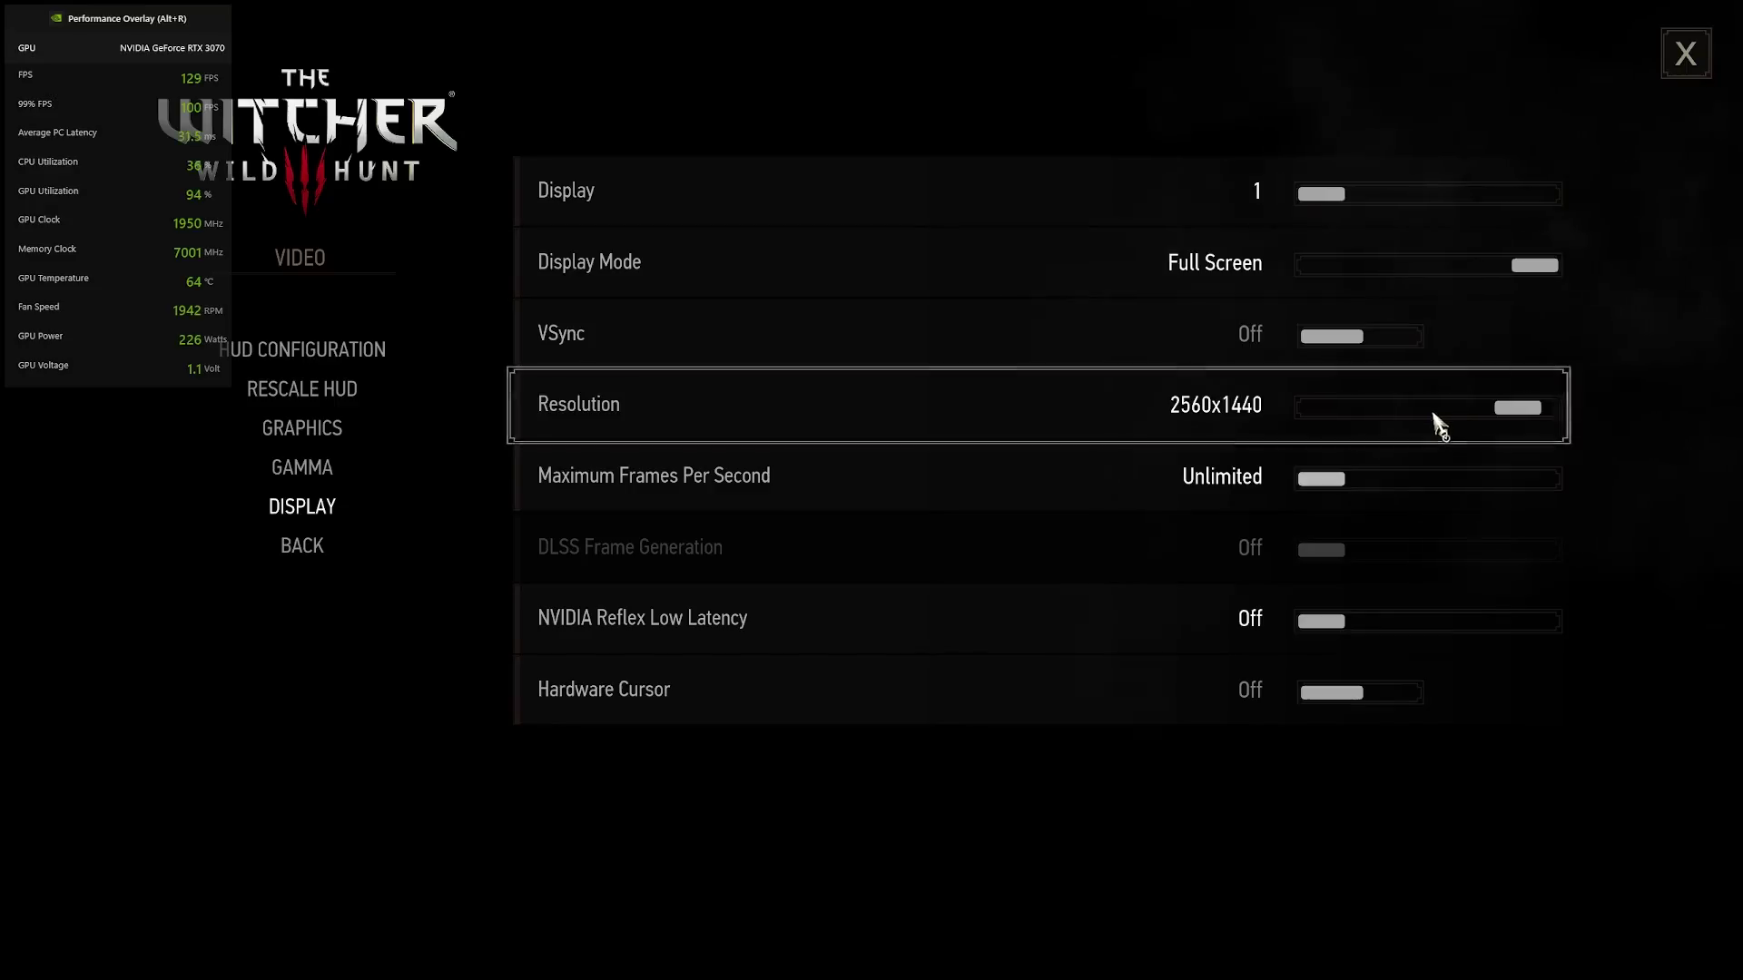
- Leave the video options, close the pause menu and resume riding the horse
key("Escape")
key("Escape")
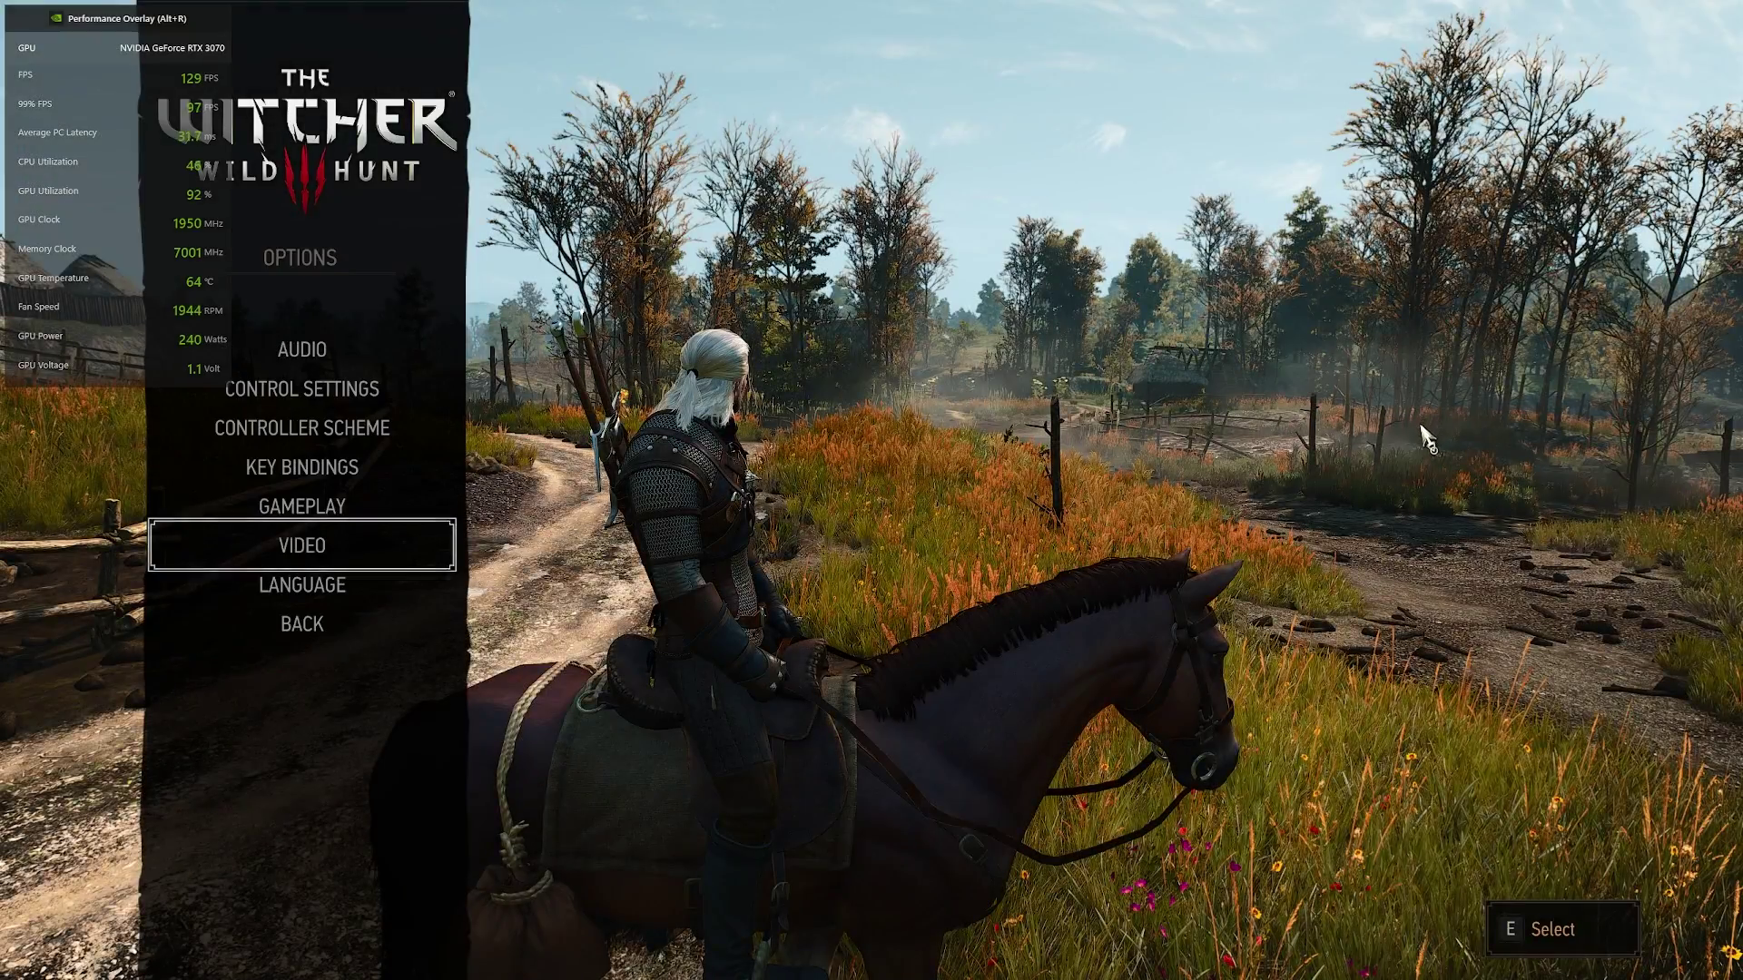
key("Escape")
key("Escape")
key("w")
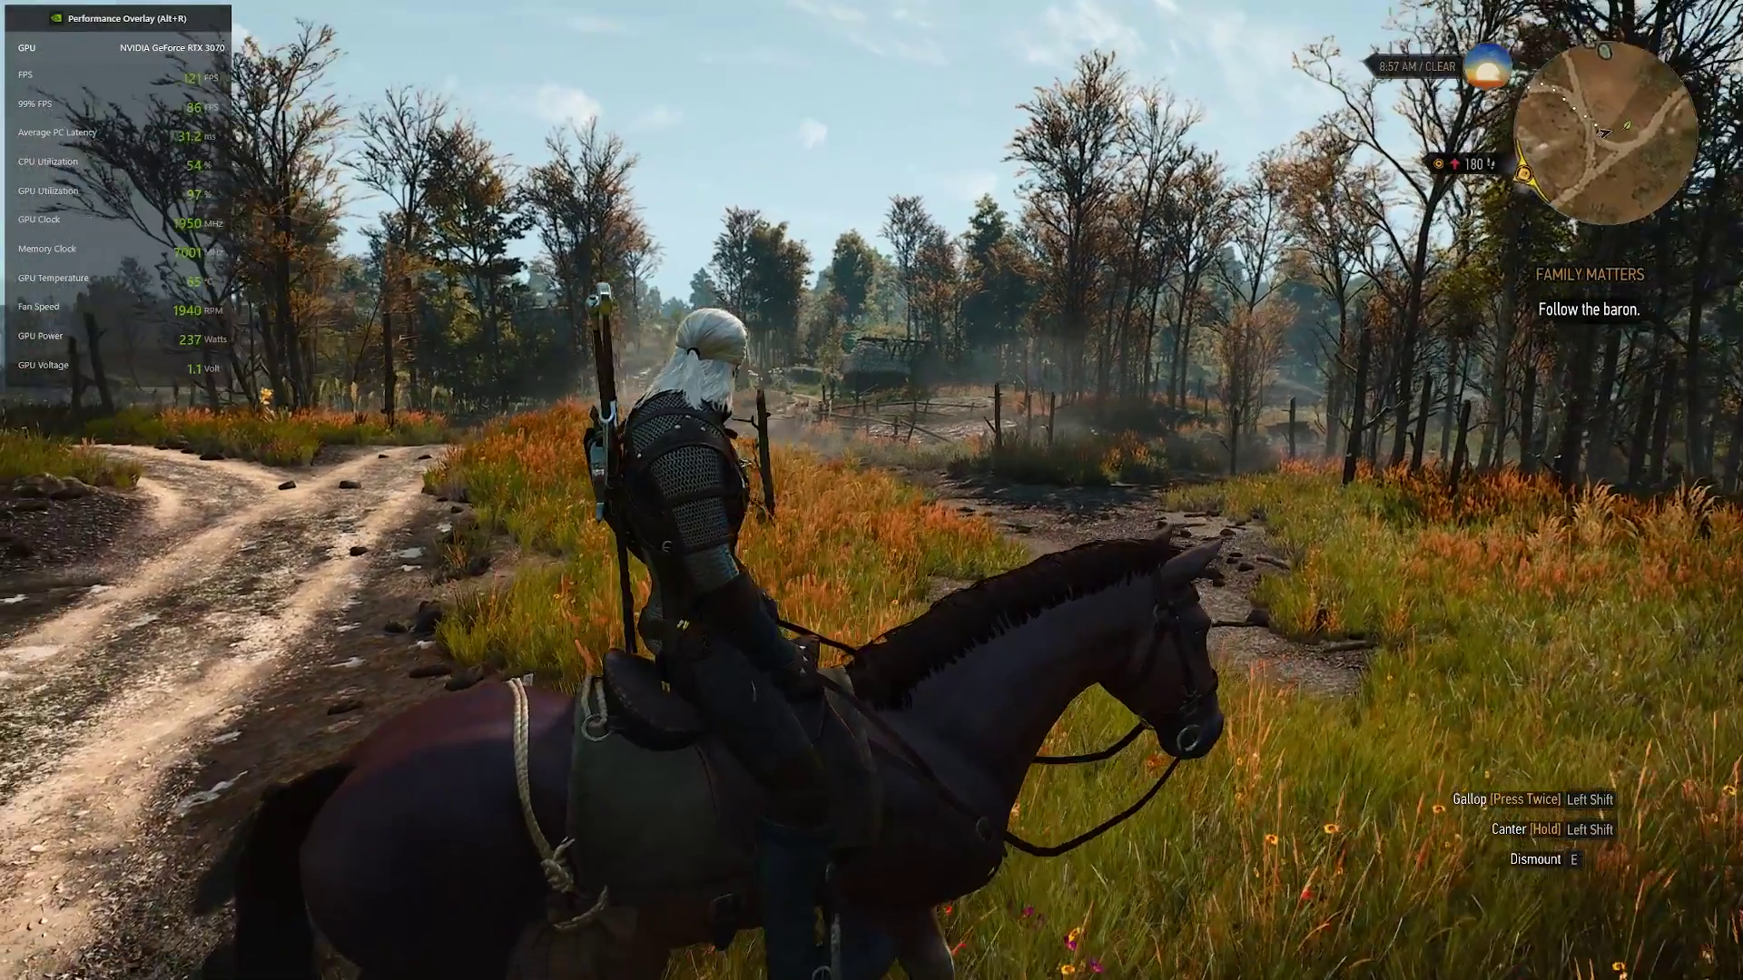